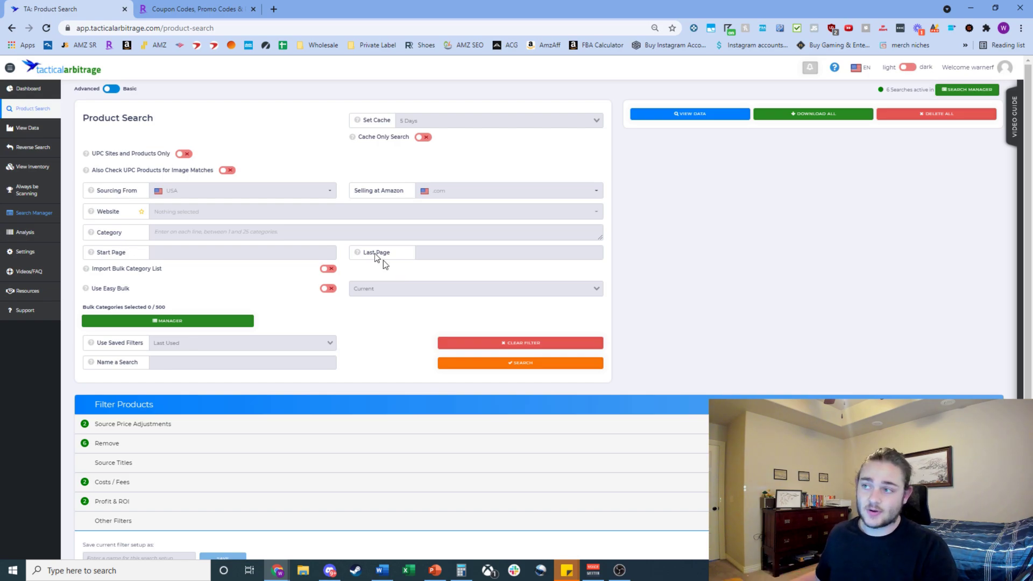
- Switch to Rakuten, open its Hot Deals page from the home page and look over the featured daily deals
click(166, 6)
scroll(201, 317, up, 10)
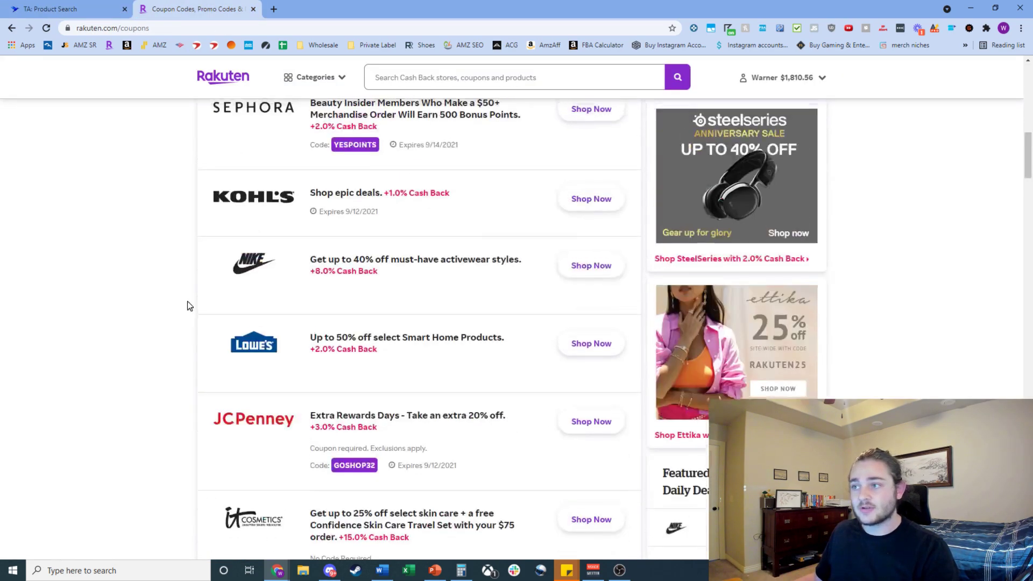
click(218, 78)
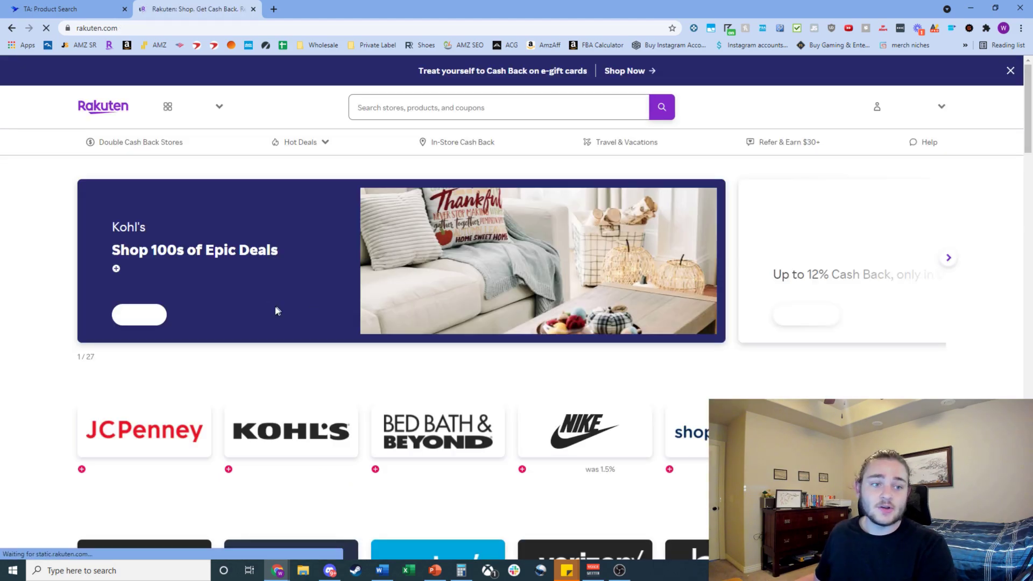
click(298, 143)
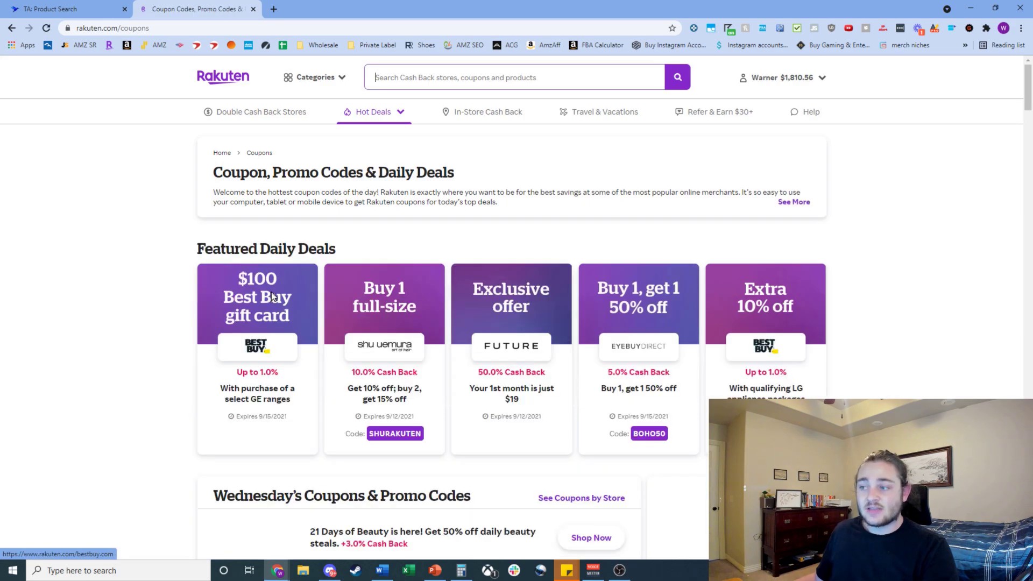
scroll(188, 305, down, 4)
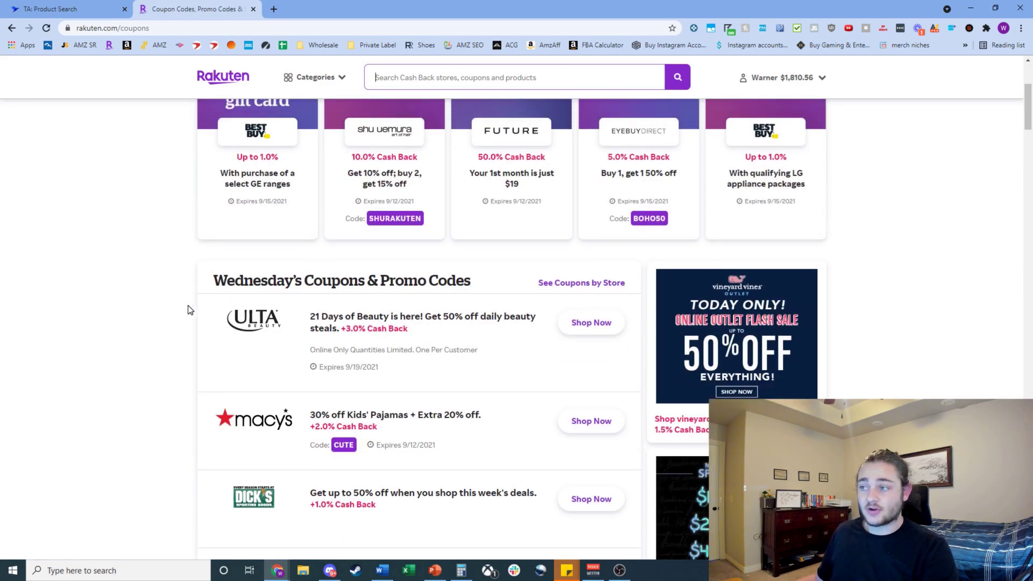
scroll(189, 305, up, 4)
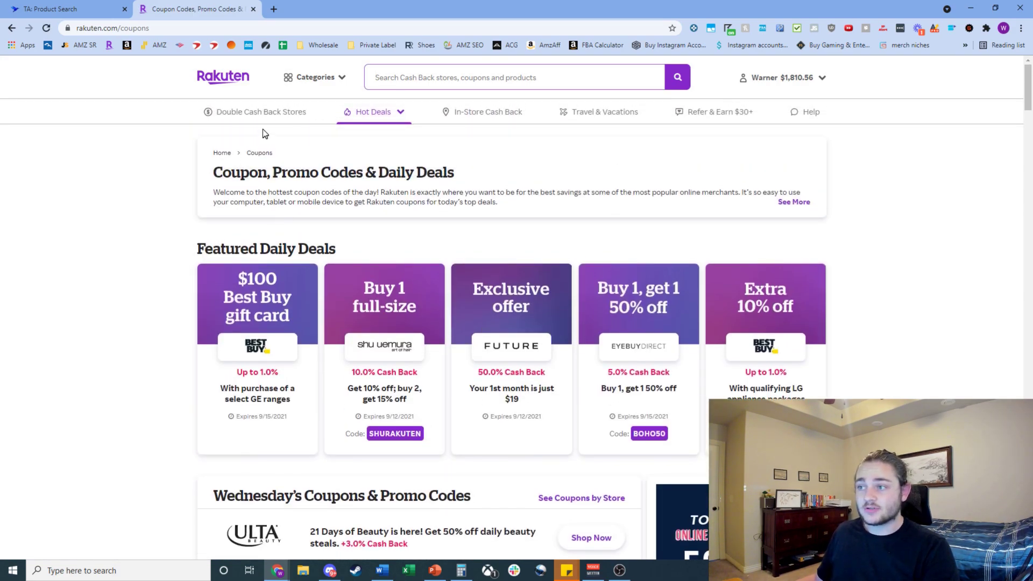
- Open Rakuten's Double Cash Back Stores page and examine the listed stores and their increased cash back rates
click(260, 114)
scroll(266, 392, down, 1)
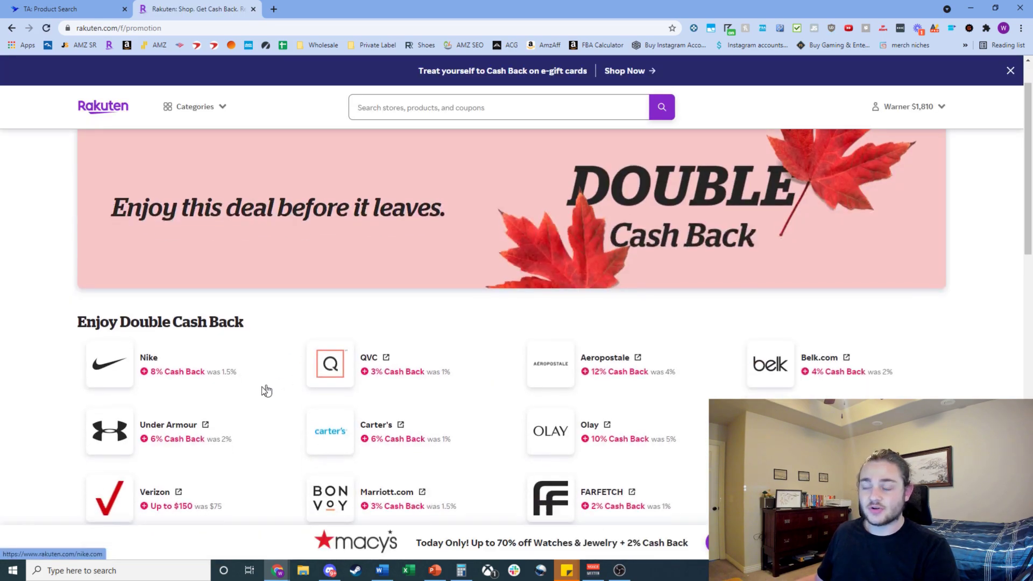
scroll(266, 391, down, 2)
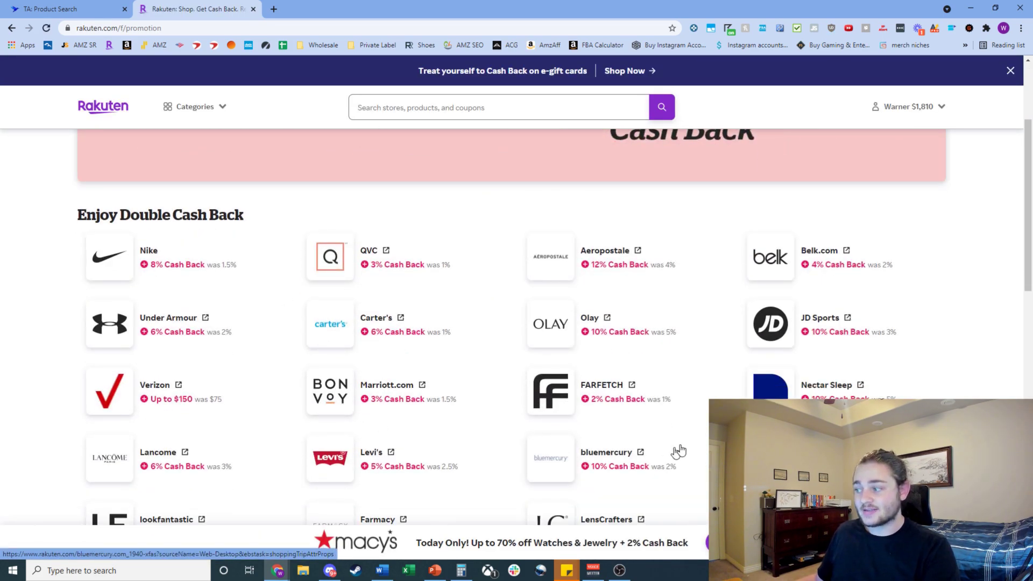
scroll(679, 451, down, 2)
scroll(345, 412, up, 2)
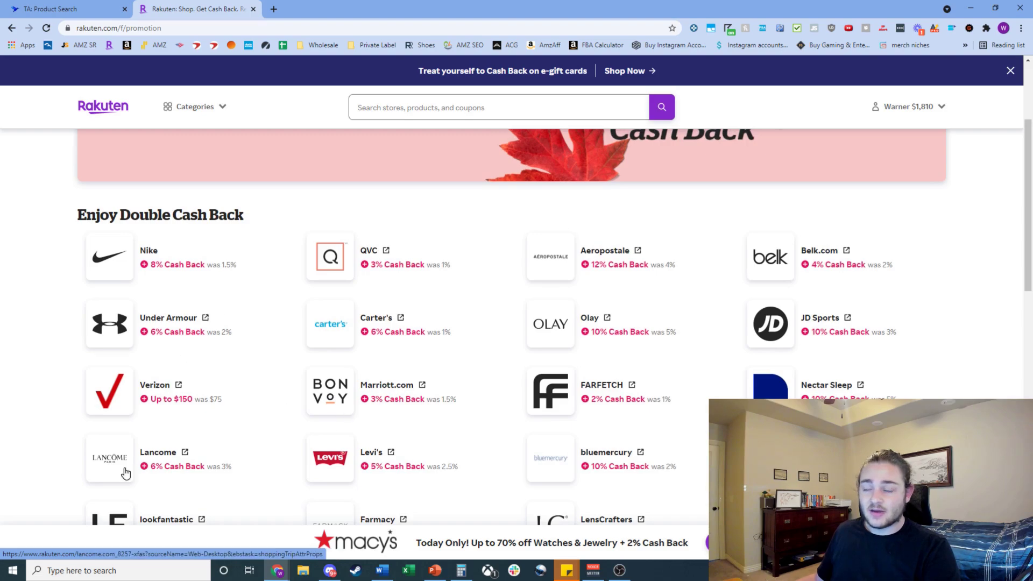
scroll(125, 473, down, 2)
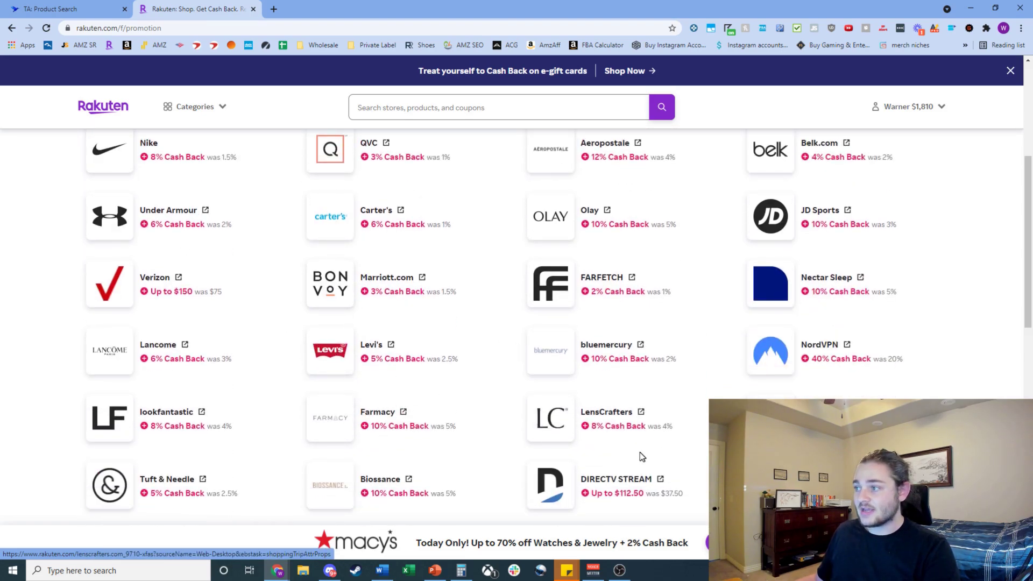
scroll(642, 457, down, 3)
scroll(589, 438, up, 1)
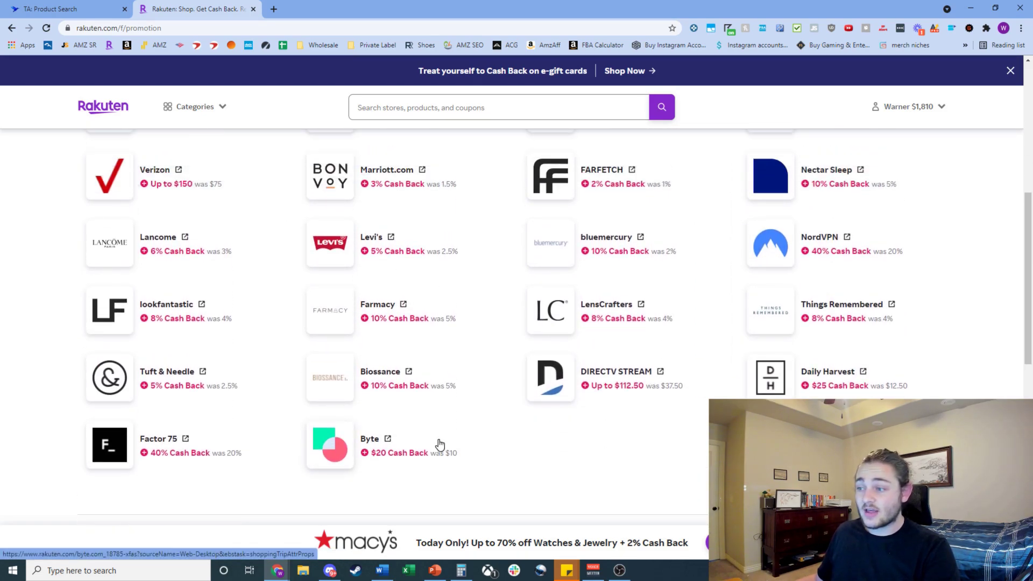
scroll(463, 440, up, 7)
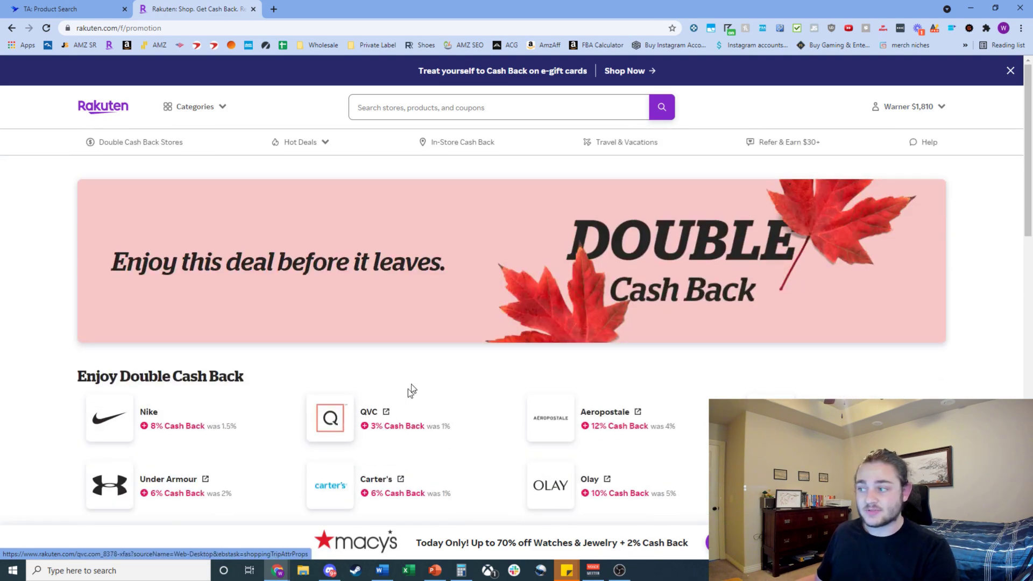
- Return to the Hot Deals page and review Wednesday's coupons and promo codes for a promising store discount
mouse_move(298, 144)
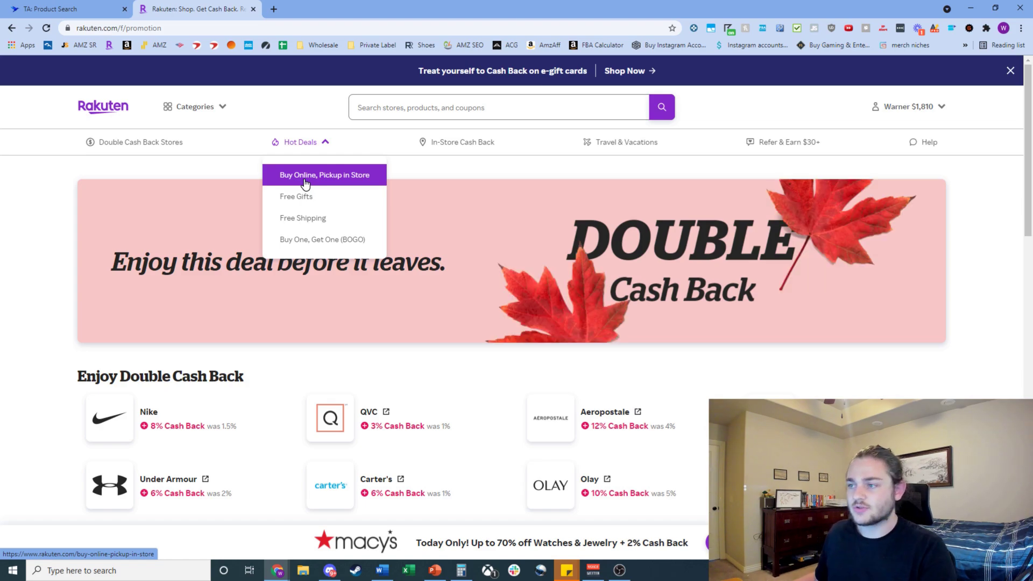
click(297, 147)
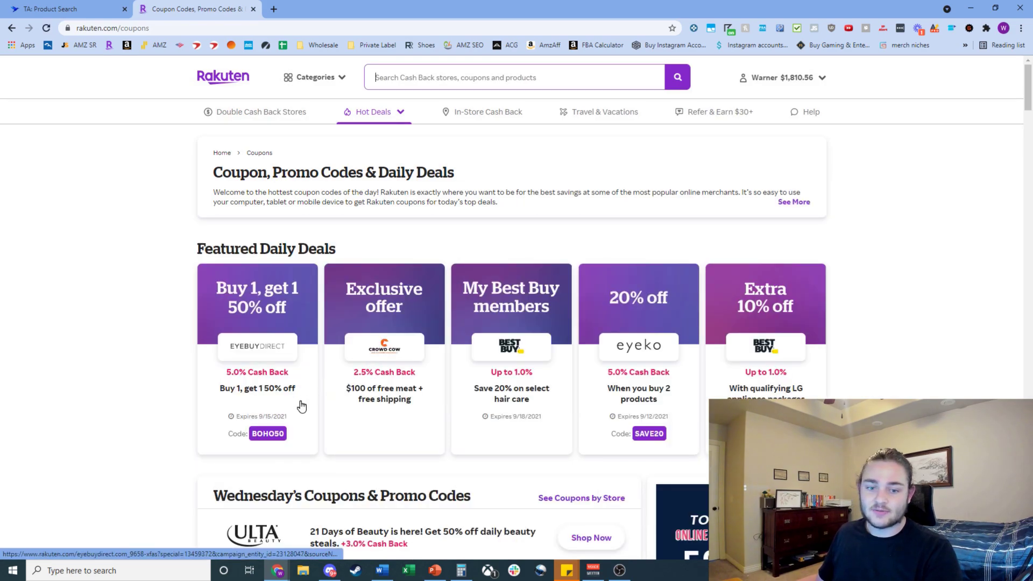
scroll(353, 377, down, 4)
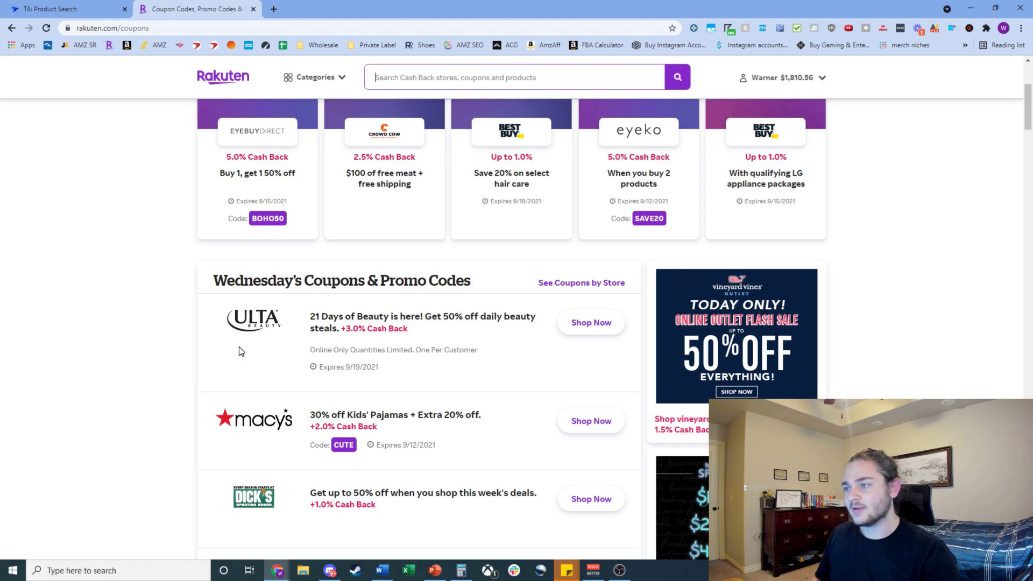
scroll(239, 347, down, 4)
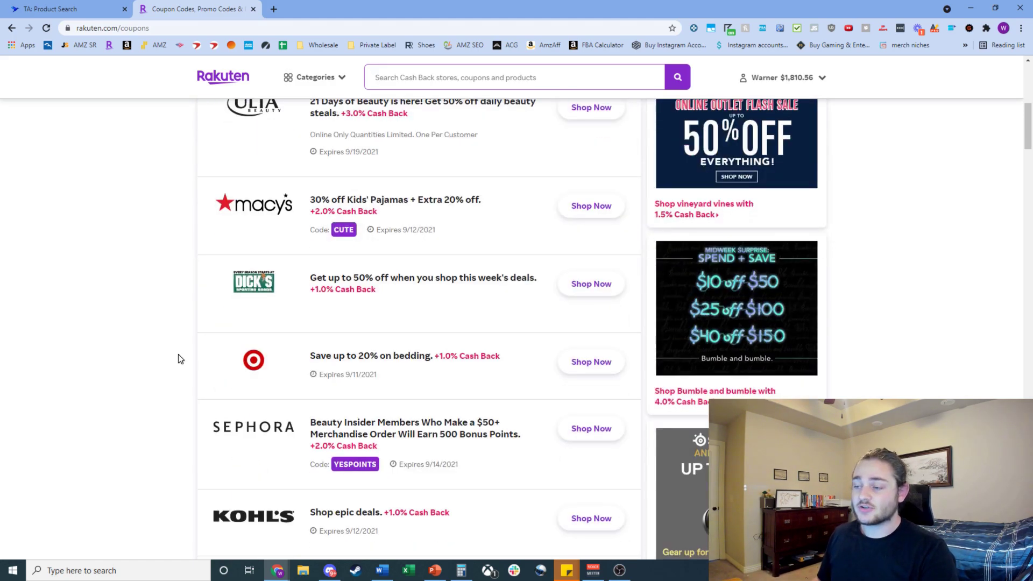
scroll(181, 359, up, 3)
scroll(179, 364, down, 1)
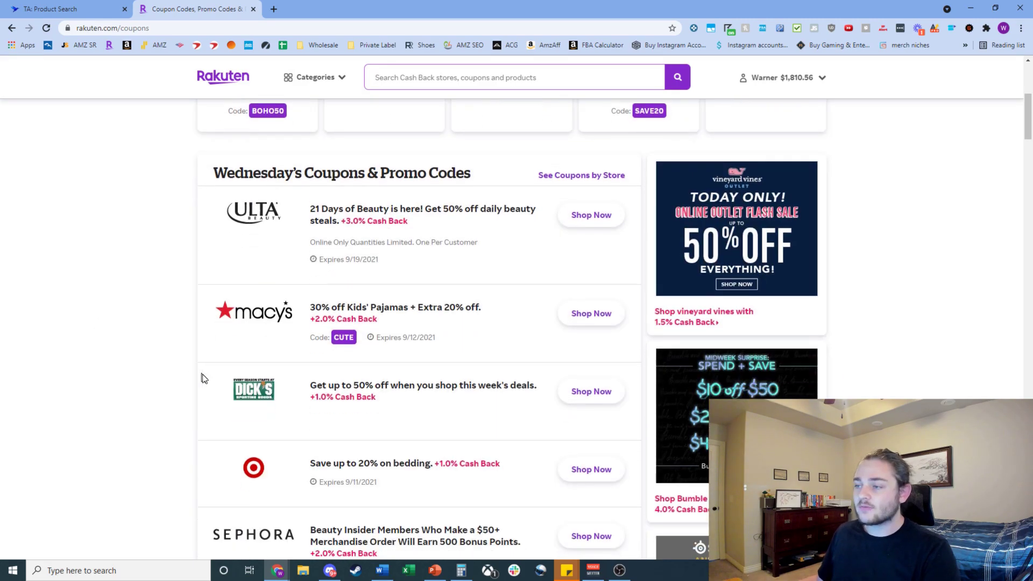
scroll(203, 378, down, 1)
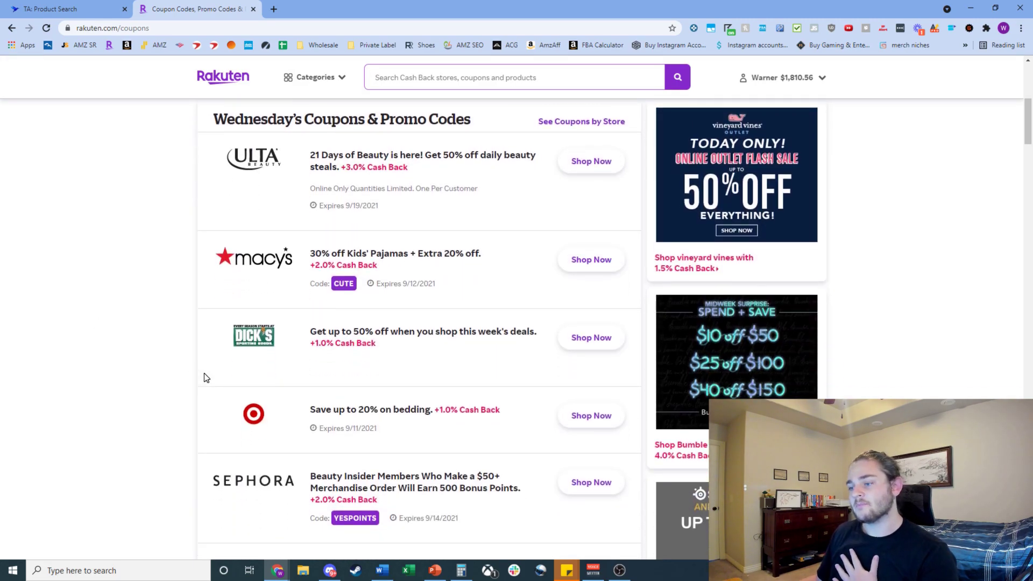
scroll(194, 373, down, 5)
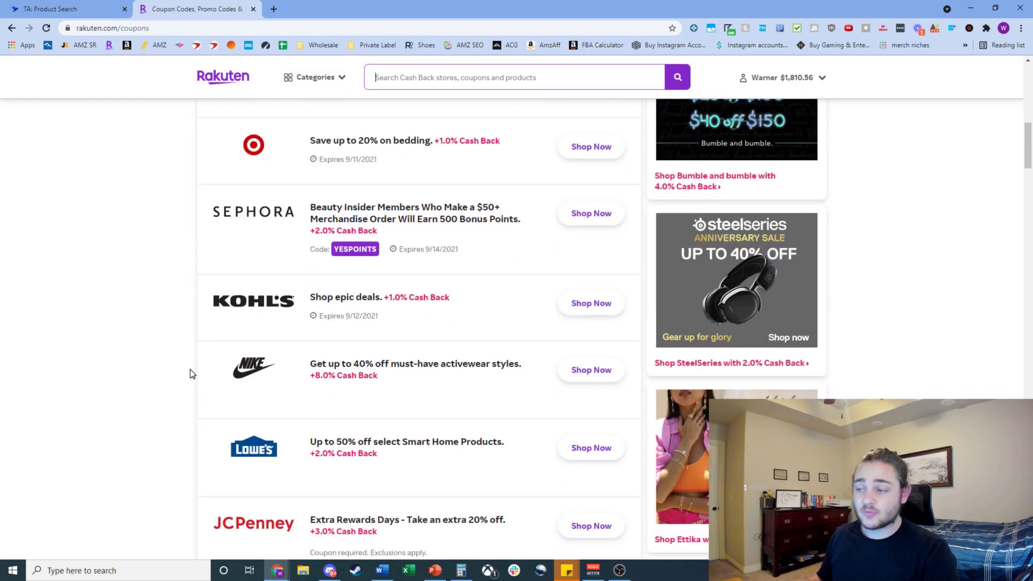
scroll(189, 369, down, 3)
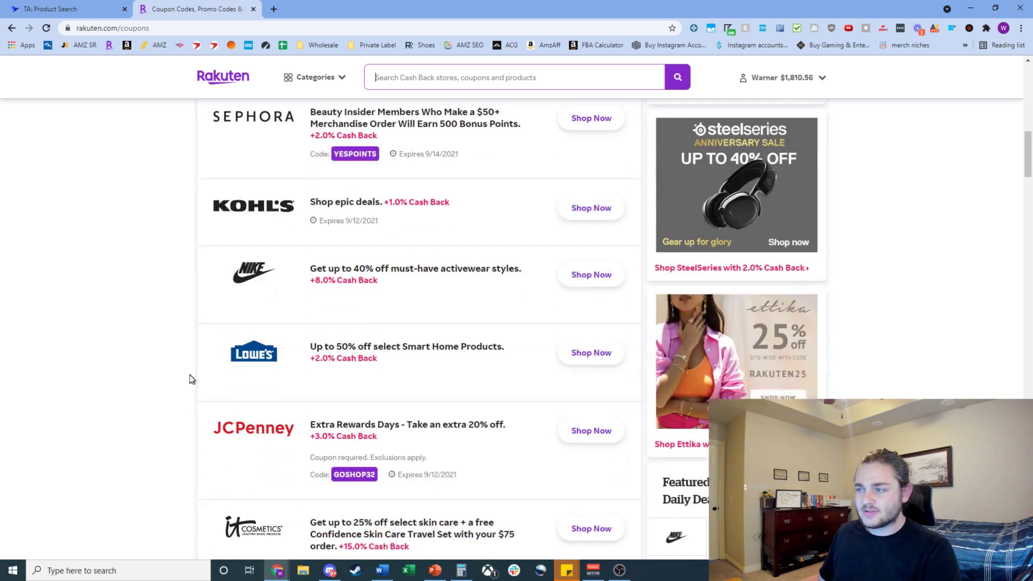
scroll(192, 363, down, 1)
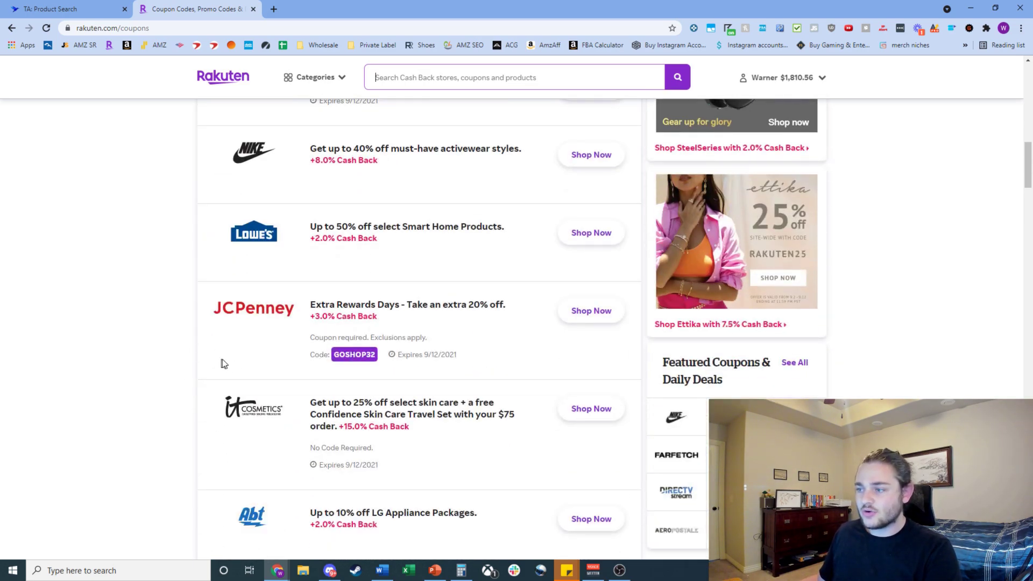
- Open JCPenney's coupon page from its Extra Rewards Days offer in a new browser tab
middle_click(273, 315)
drag(411, 305, 492, 316)
click(126, 320)
- Review the remaining store offers in the coupons list, comparing discounts, codes and cash back rates
scroll(155, 388, down, 8)
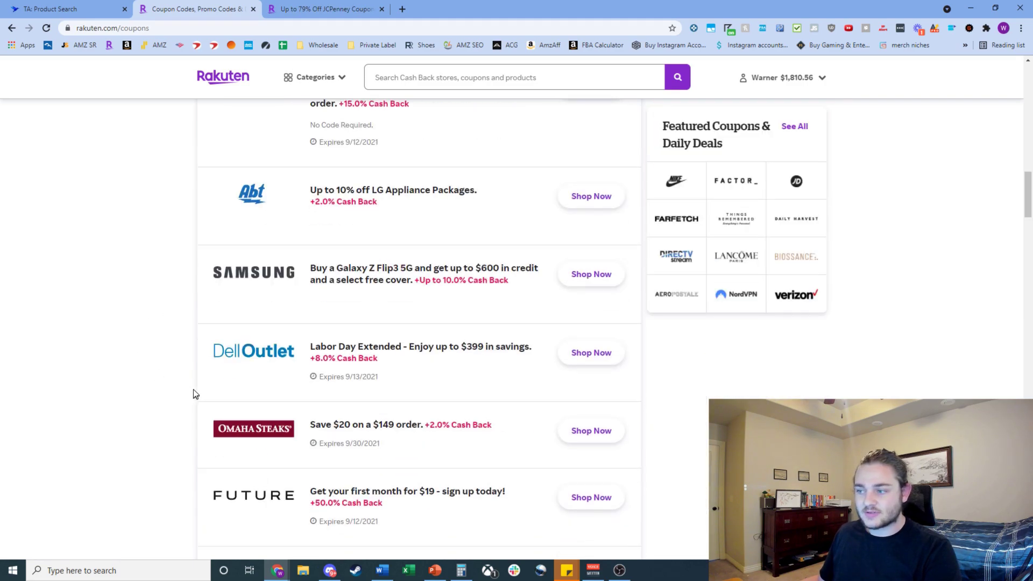
scroll(195, 380, down, 15)
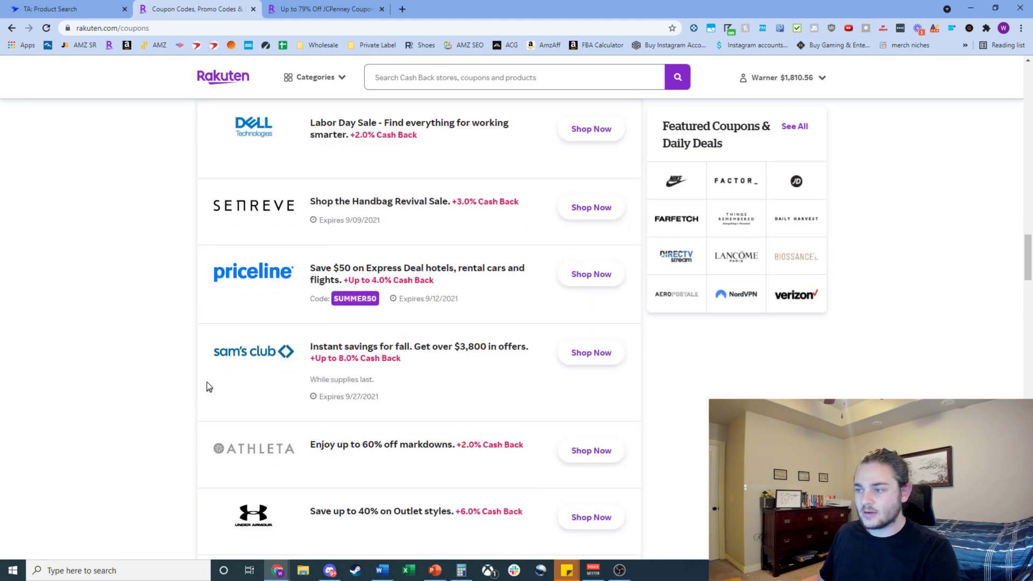
scroll(168, 392, down, 8)
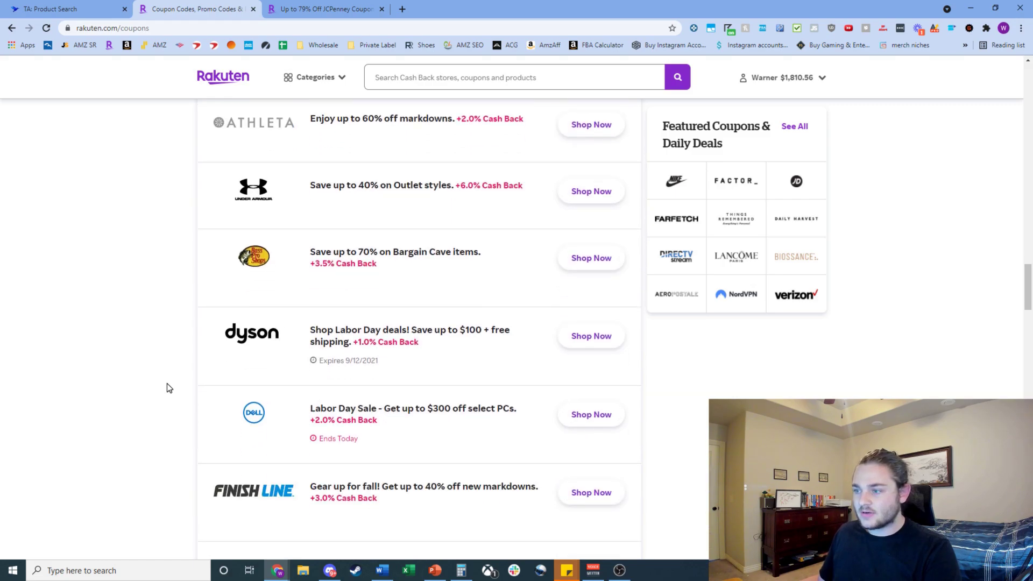
scroll(163, 391, up, 7)
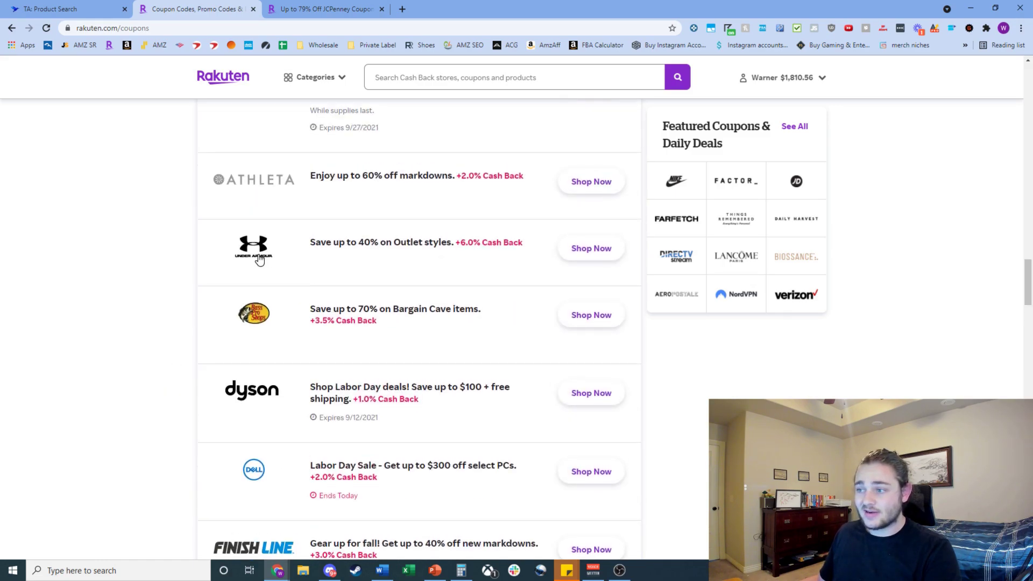
drag(319, 242, 415, 242)
click(145, 266)
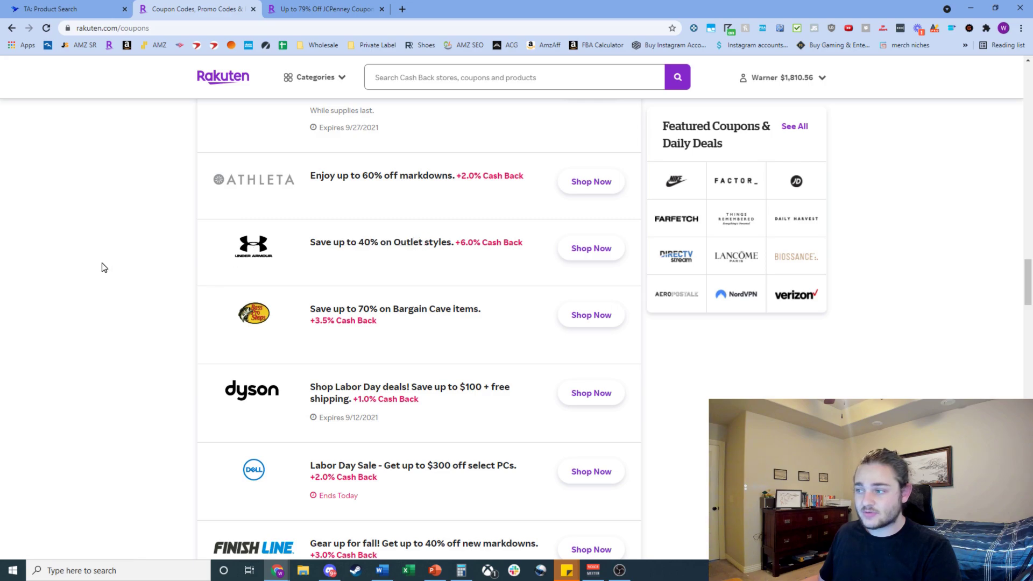
scroll(102, 268, down, 5)
scroll(226, 381, up, 2)
scroll(192, 380, down, 7)
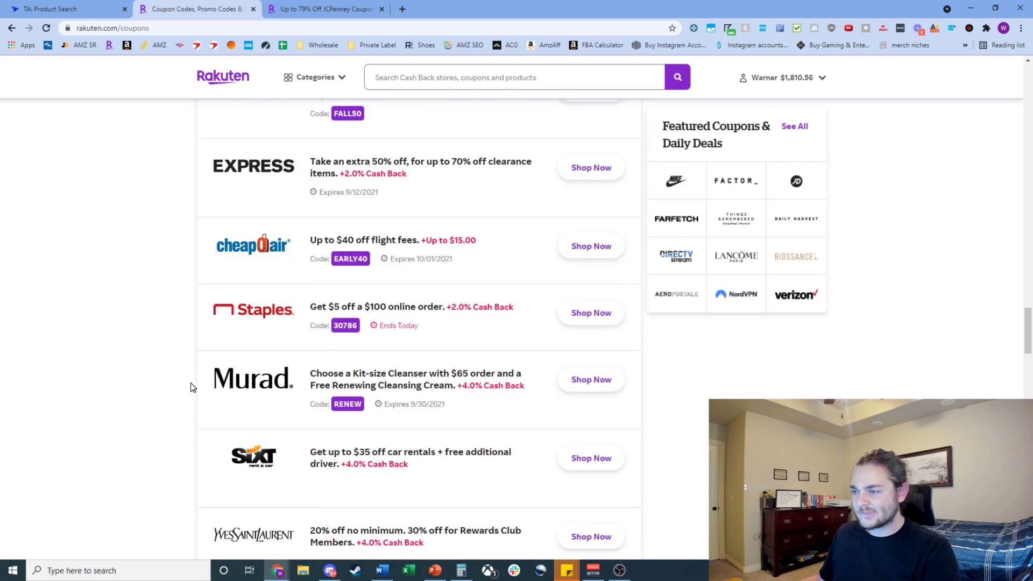
scroll(179, 330, down, 4)
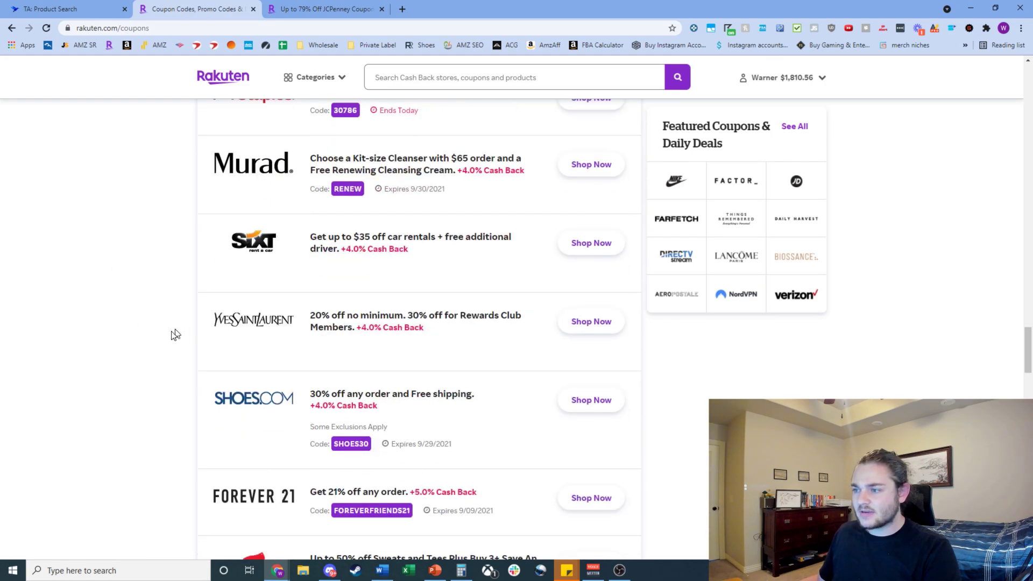
scroll(183, 350, down, 6)
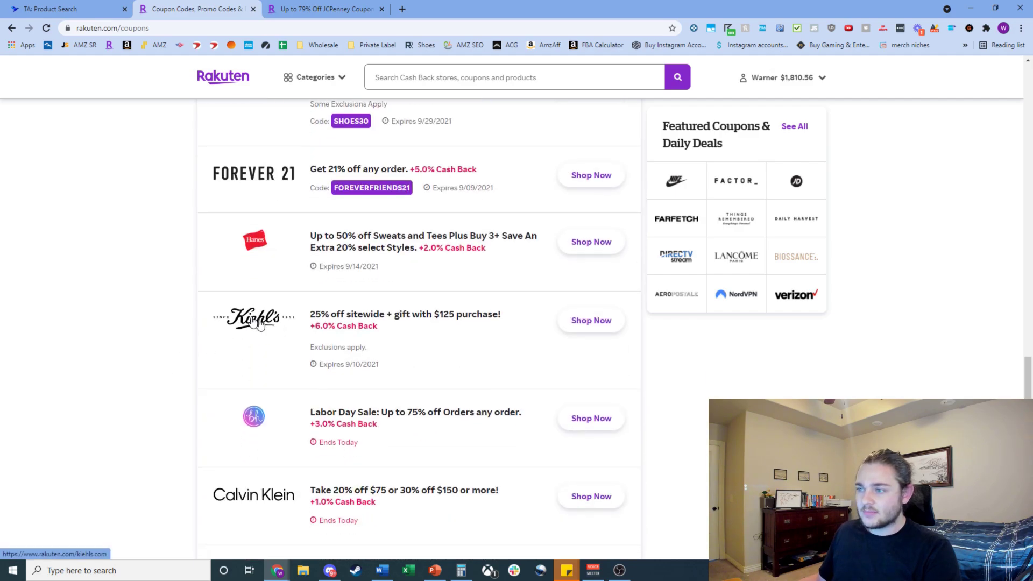
scroll(275, 280, down, 2)
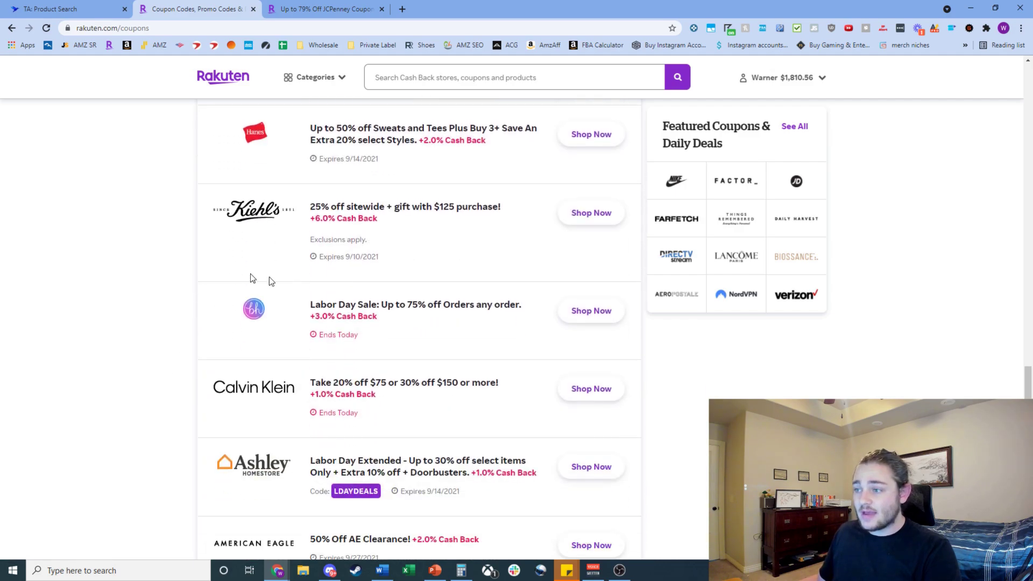
- On Rakuten's JCPenney page, open the store through the Department Sale offer for an extra 20% off
click(309, 6)
scroll(599, 419, down, 5)
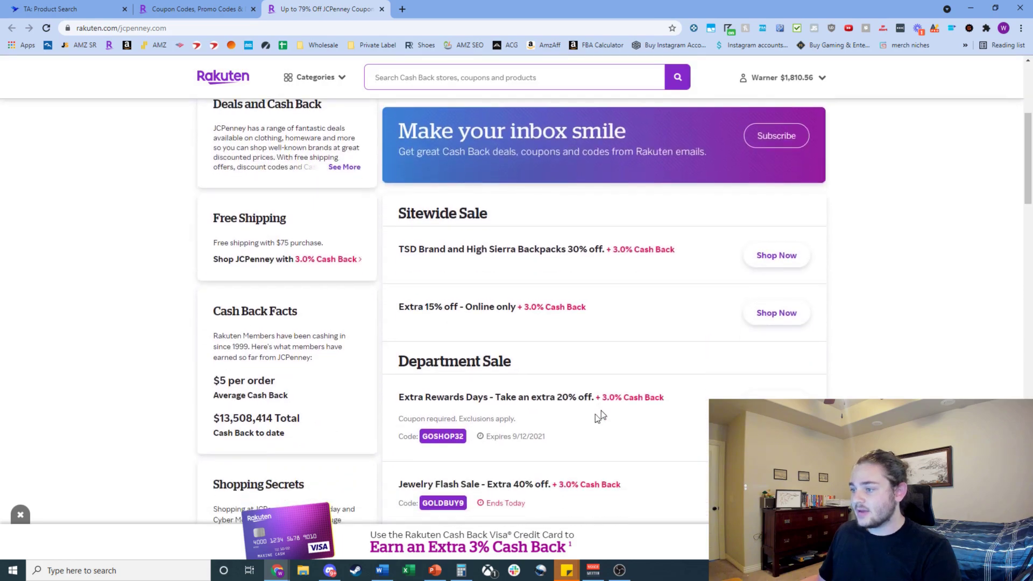
scroll(478, 408, down, 2)
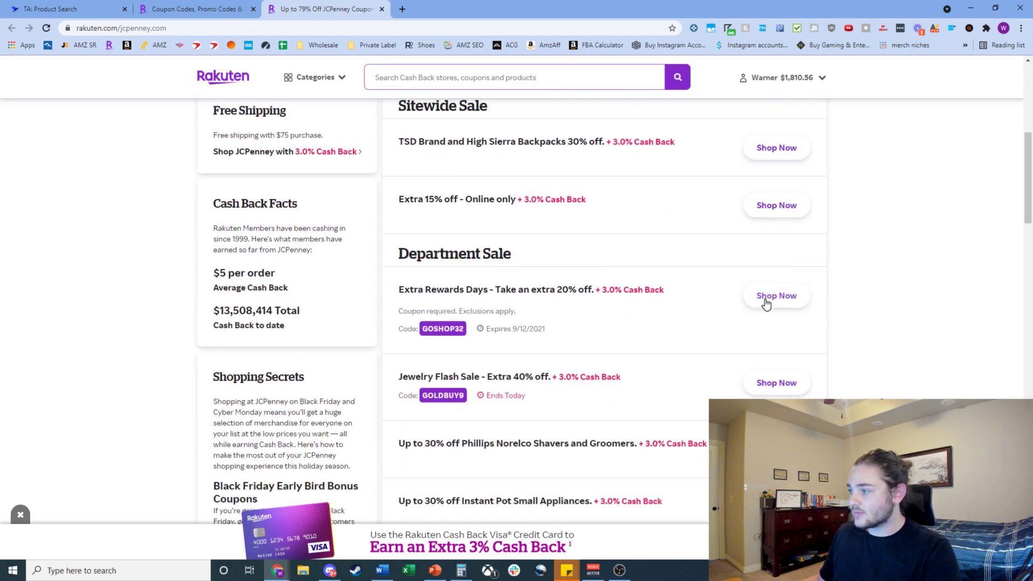
click(769, 302)
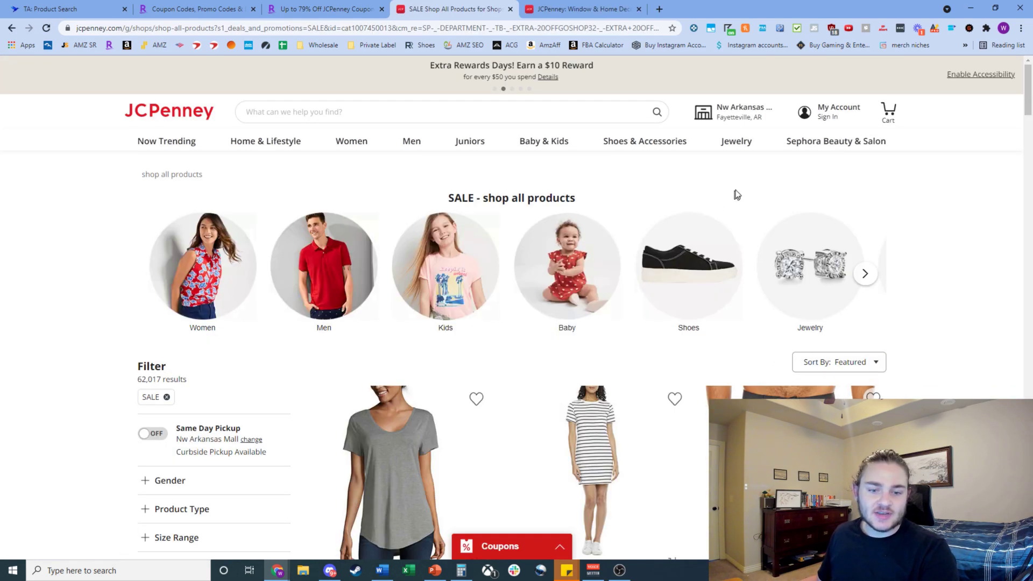
- Bring up the GOSHOP32 promotion in JCPenney's banner and look over the sale page's filters and products
click(530, 89)
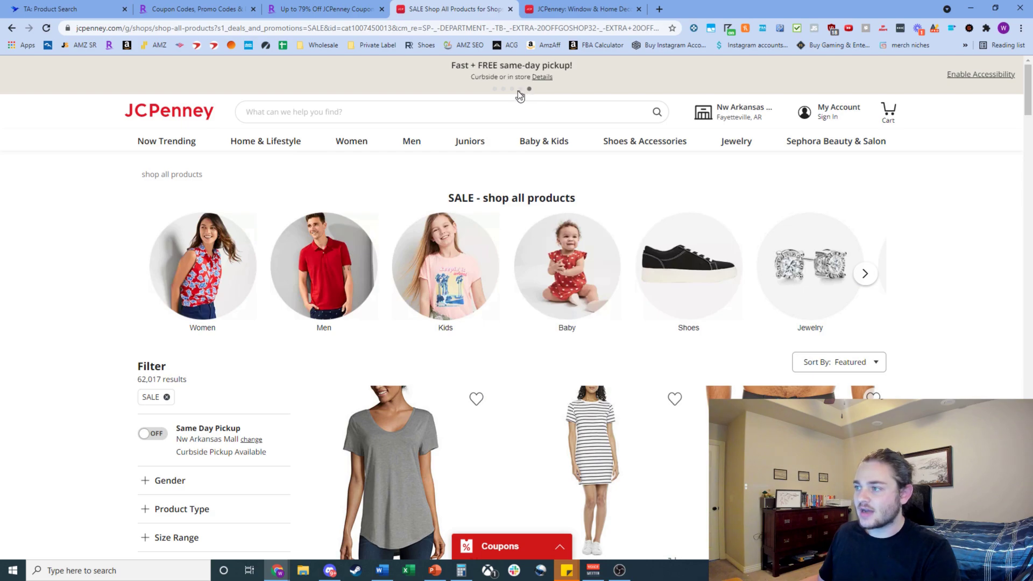
click(520, 89)
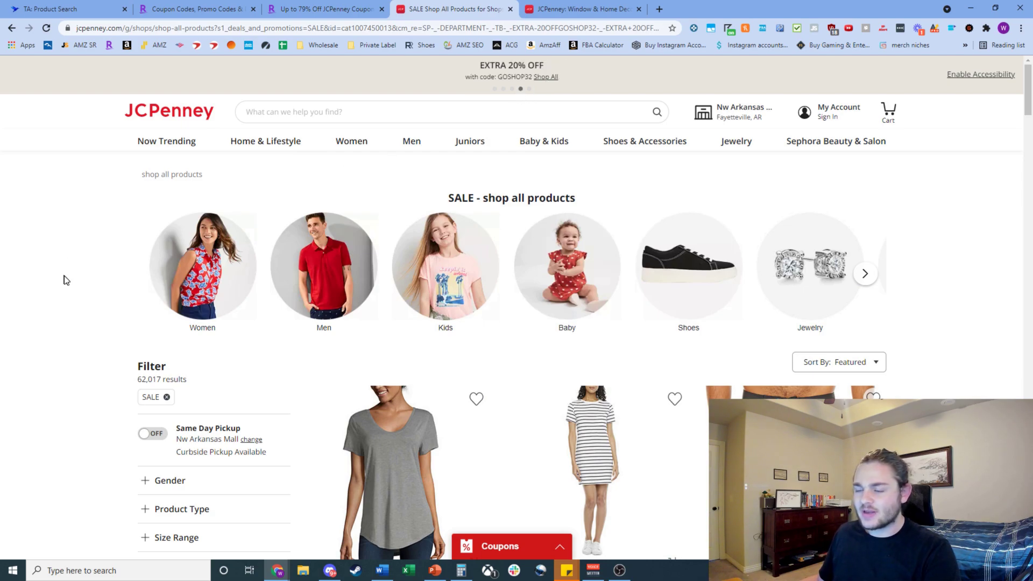
scroll(93, 282, down, 4)
scroll(93, 282, up, 3)
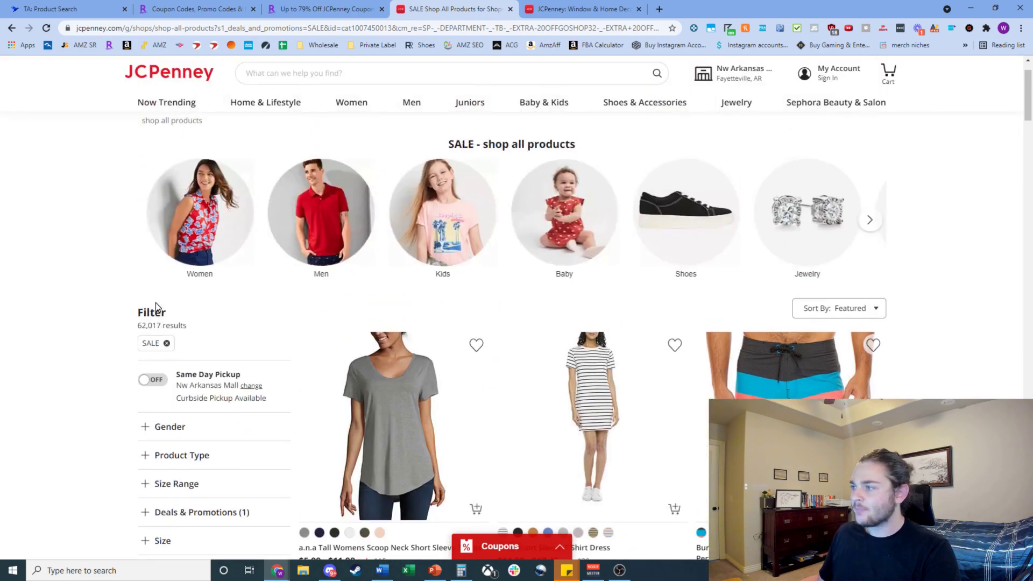
- Look through the sale page's category carousel and open the Home & Lifestyle category
click(867, 220)
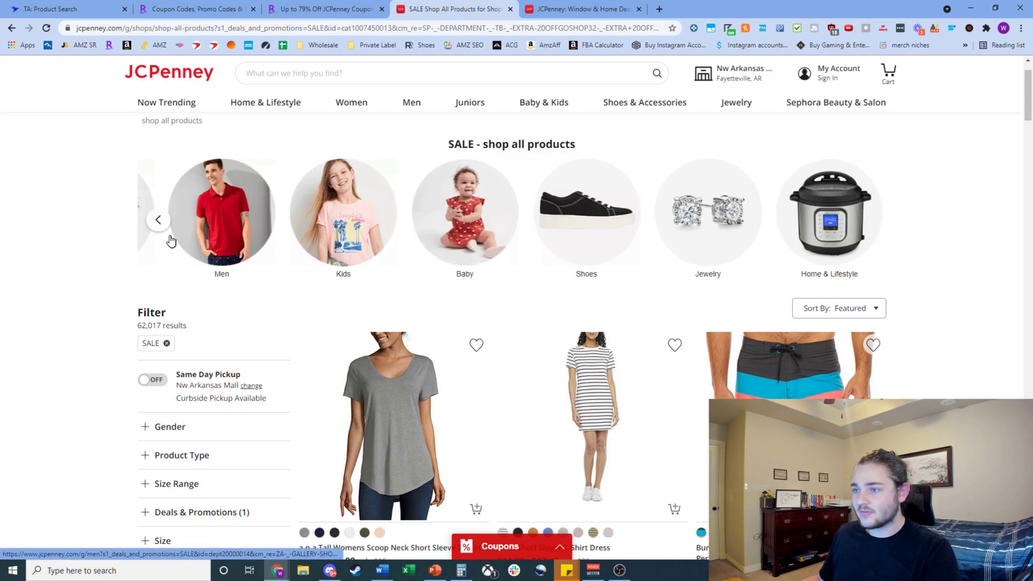
click(159, 220)
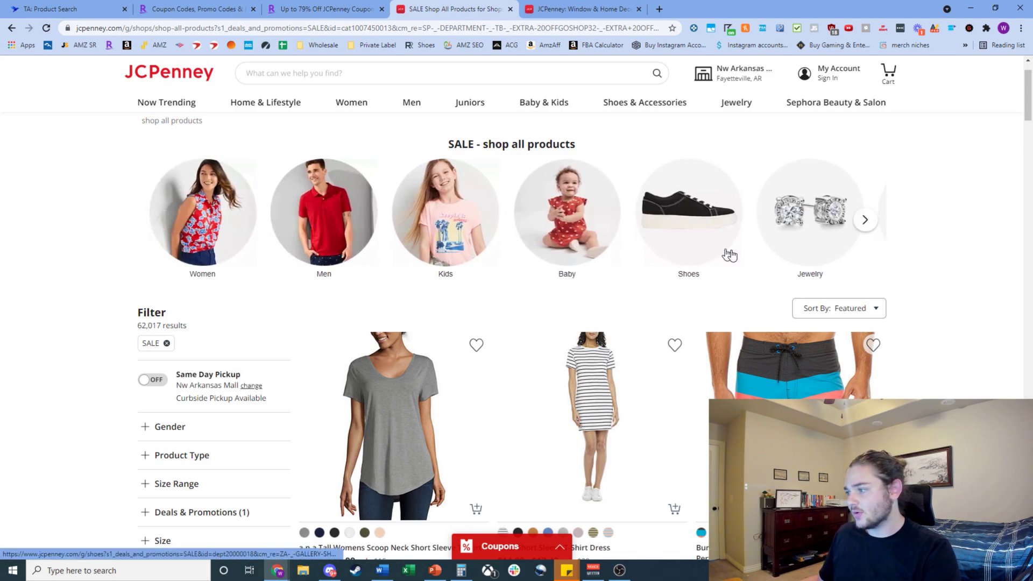
click(866, 221)
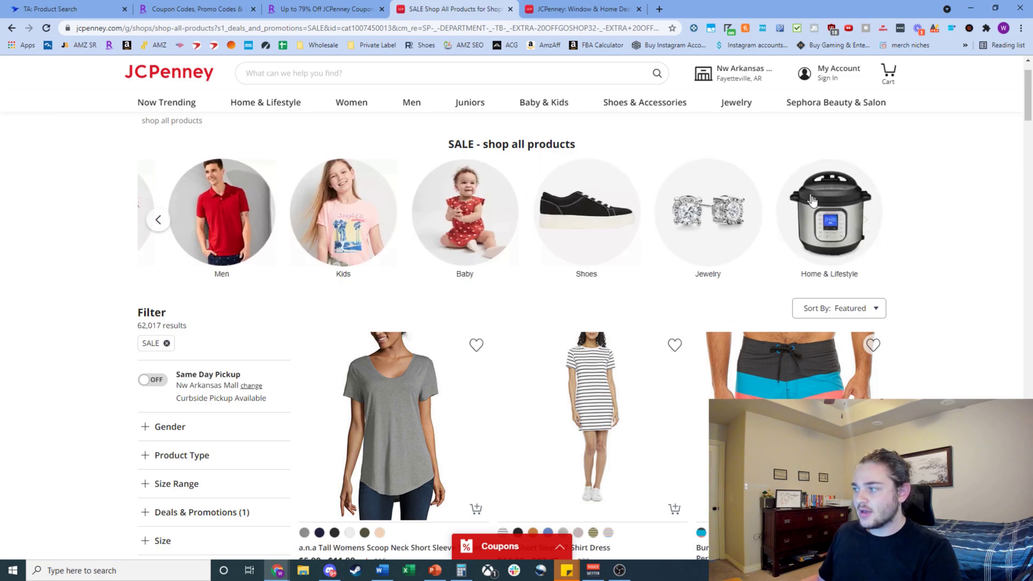
click(813, 200)
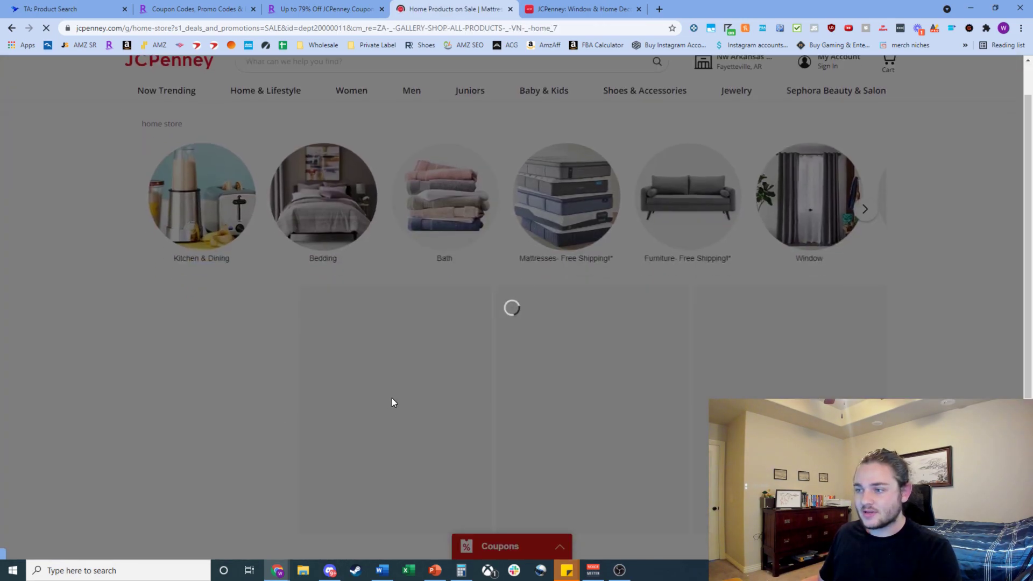
- Look over the products in the Home Products Sale and copy the page's URL
scroll(392, 399, down, 15)
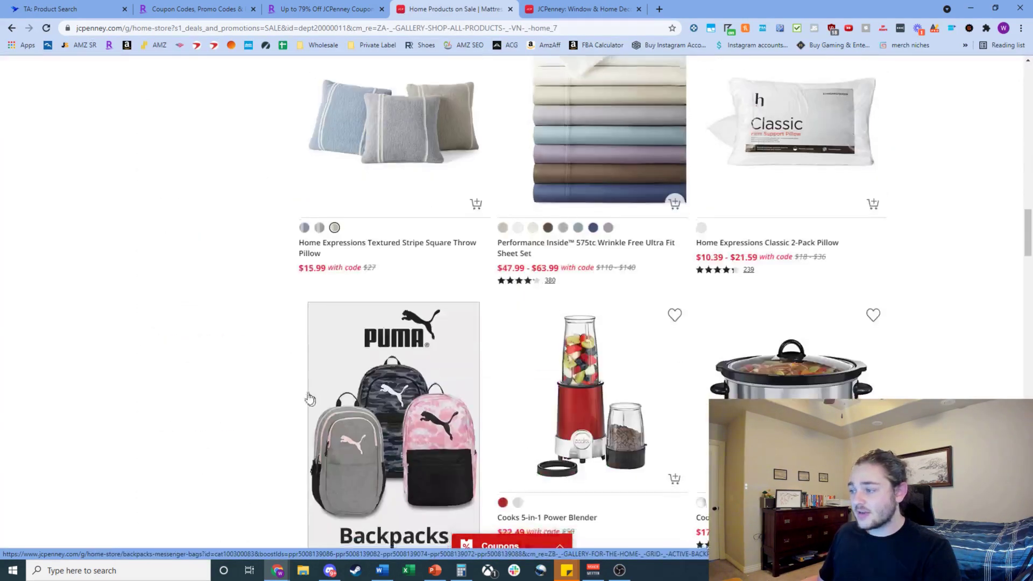
scroll(310, 400, down, 10)
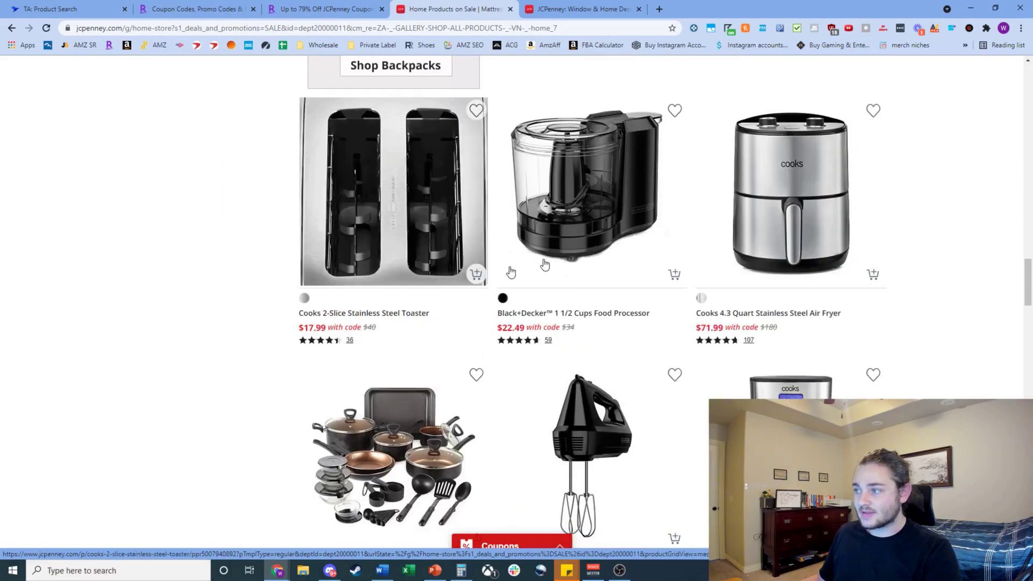
scroll(275, 308, down, 6)
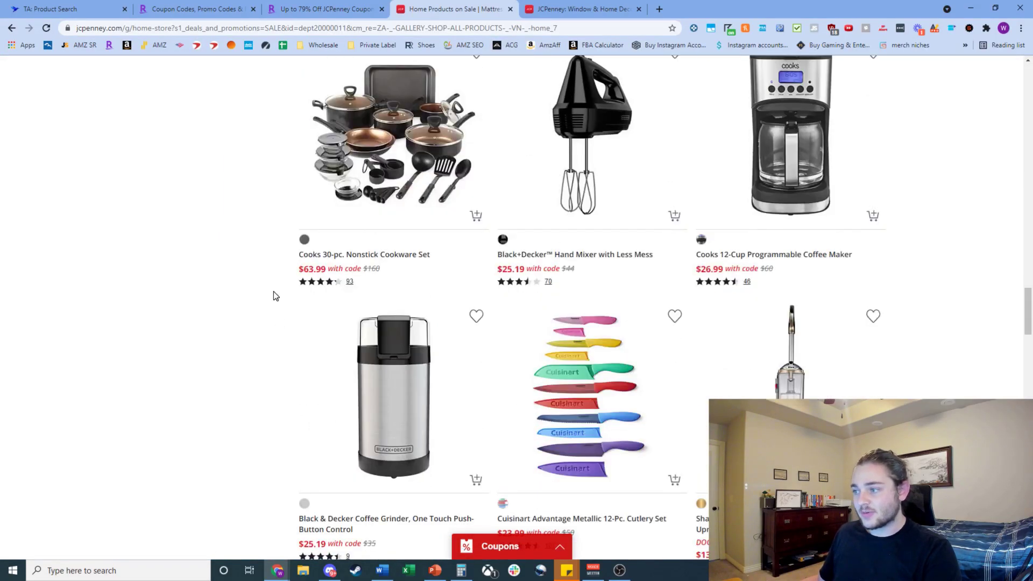
scroll(276, 296, up, 20)
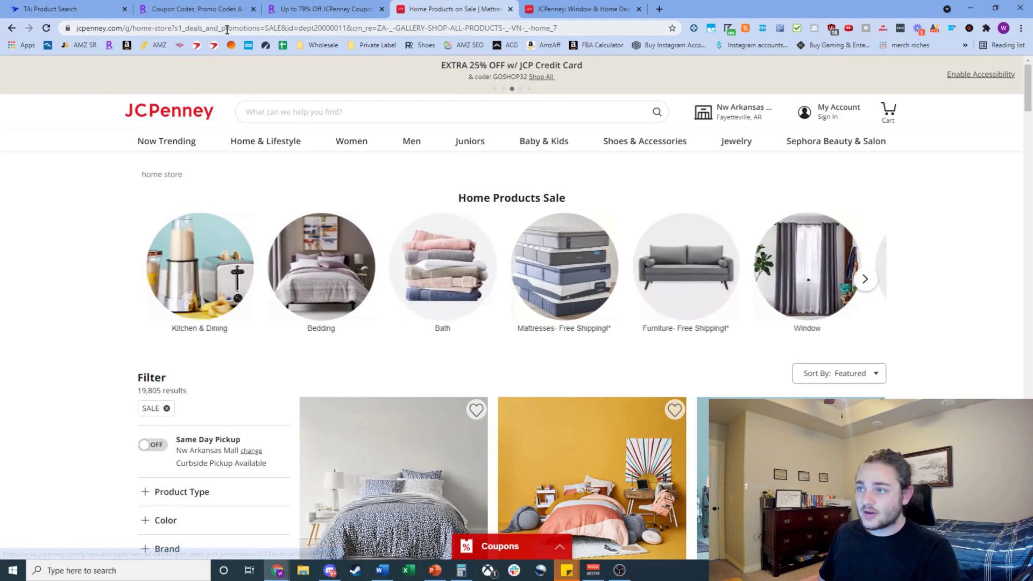
click(226, 28)
key(ctrl+c)
- Check how many result pages the Home Products Sale has
scroll(266, 300, down, 10)
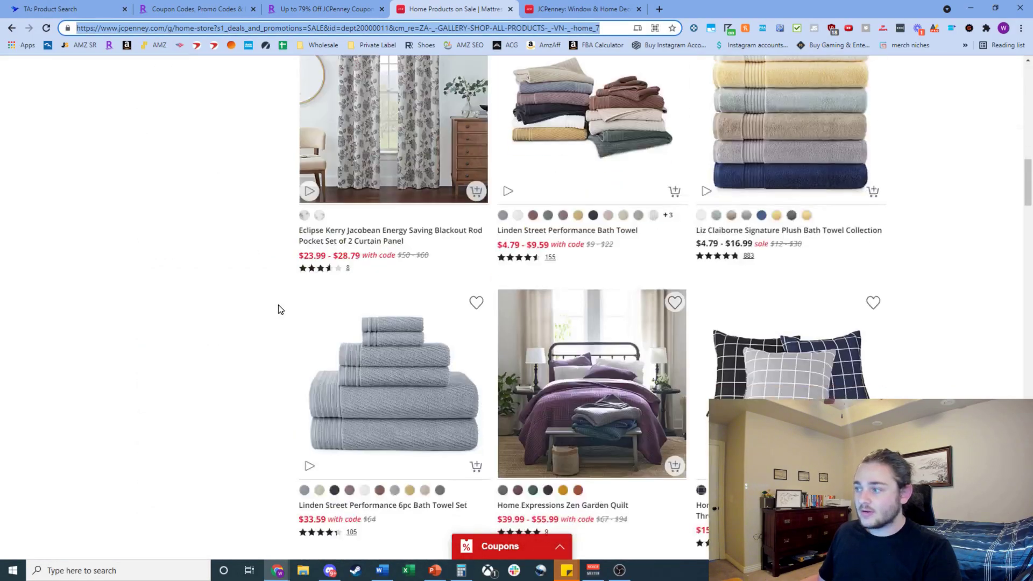
scroll(276, 301, down, 20)
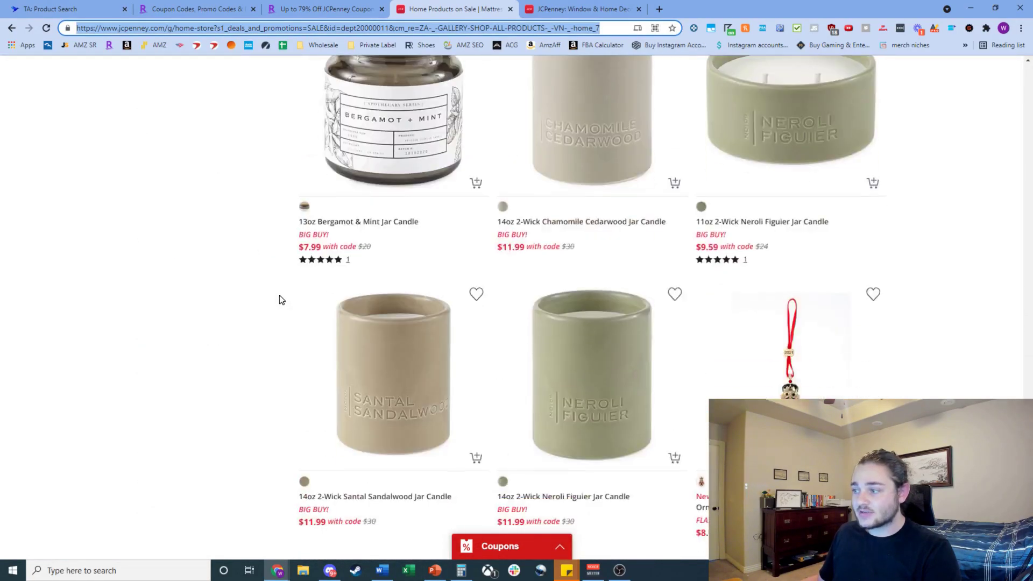
scroll(277, 298, down, 7)
scroll(272, 296, up, 4)
scroll(299, 293, down, 2)
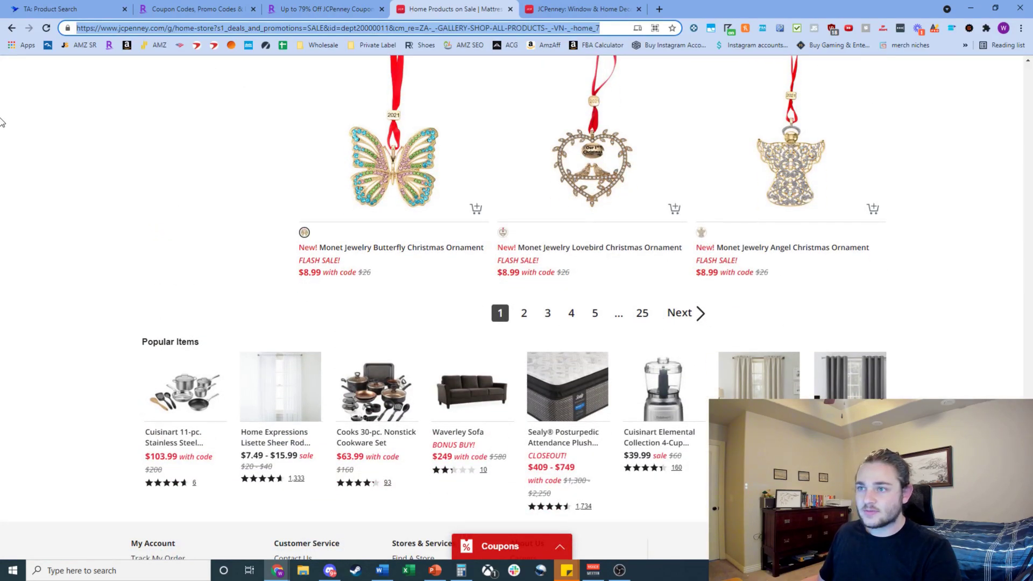
- Switch to Tactical Arbitrage, choose jcpenney.com as the source website and paste the copied sale URL as the category
click(59, 8)
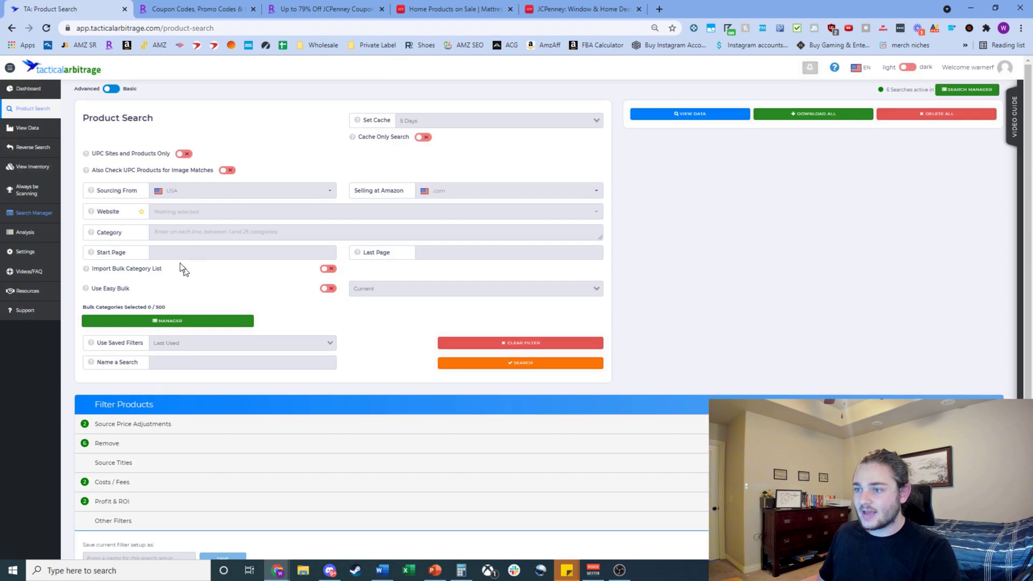
click(180, 217)
text(jcp)
key(Return)
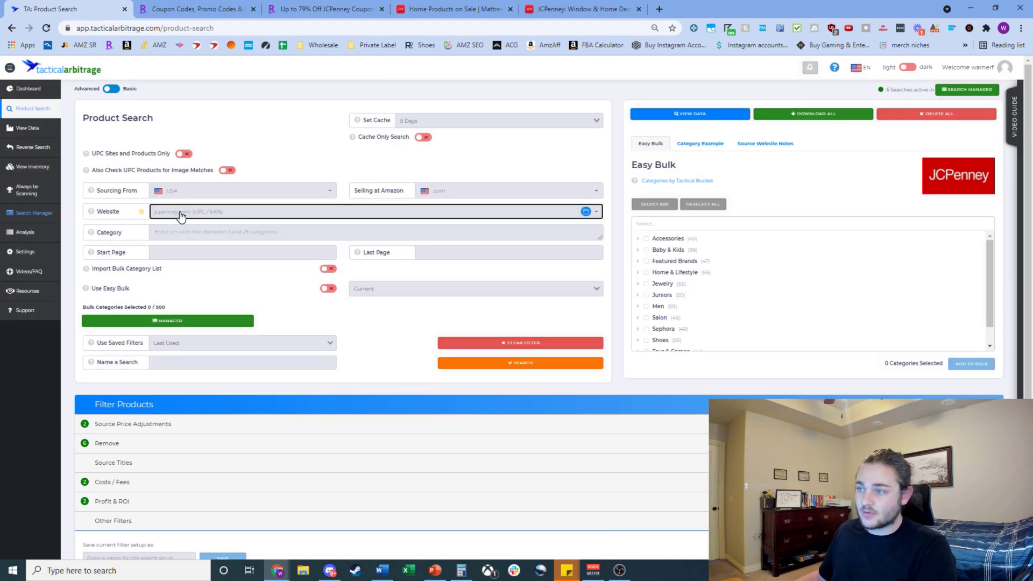
click(209, 233)
key(ctrl+v)
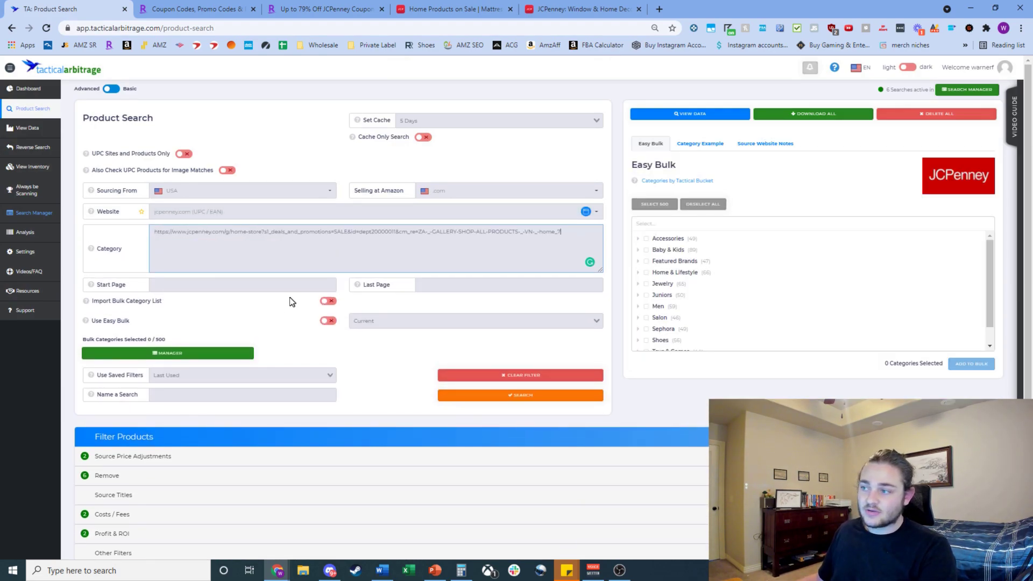
- Set the product search to start at page 1 and end at page 25
click(248, 285)
text(1)
key(Tab)
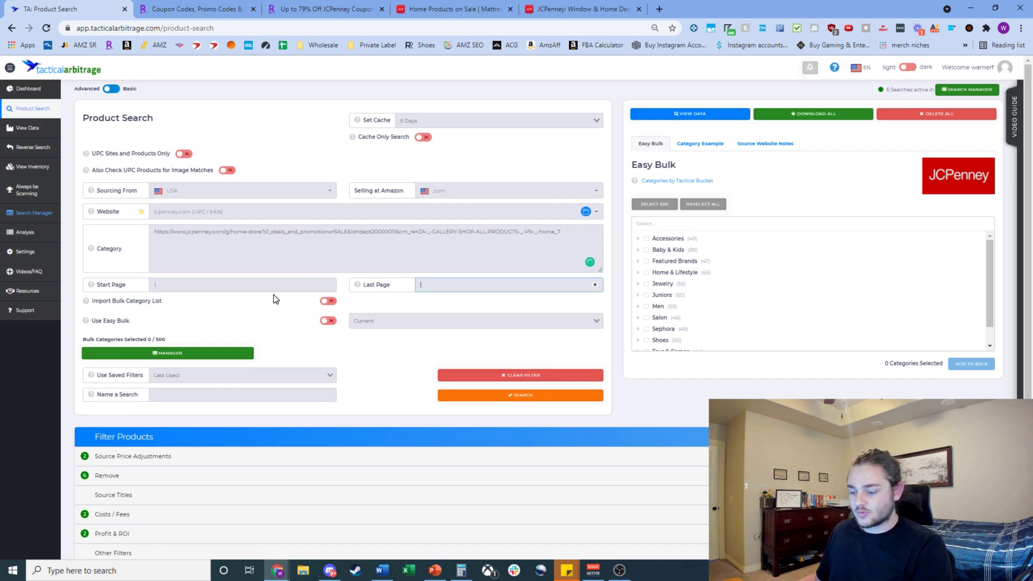
text(25)
click(705, 418)
- Expand the Source Price Adjustments filters and check JCPenney's cash back rate and coupon on Rakuten
scroll(476, 352, down, 1)
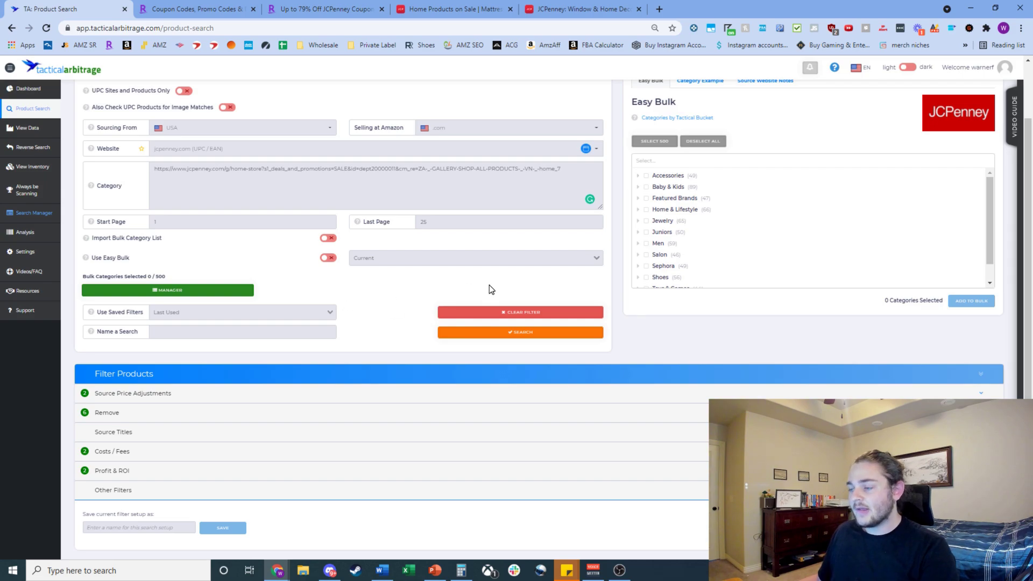
click(232, 408)
scroll(261, 408, down, 2)
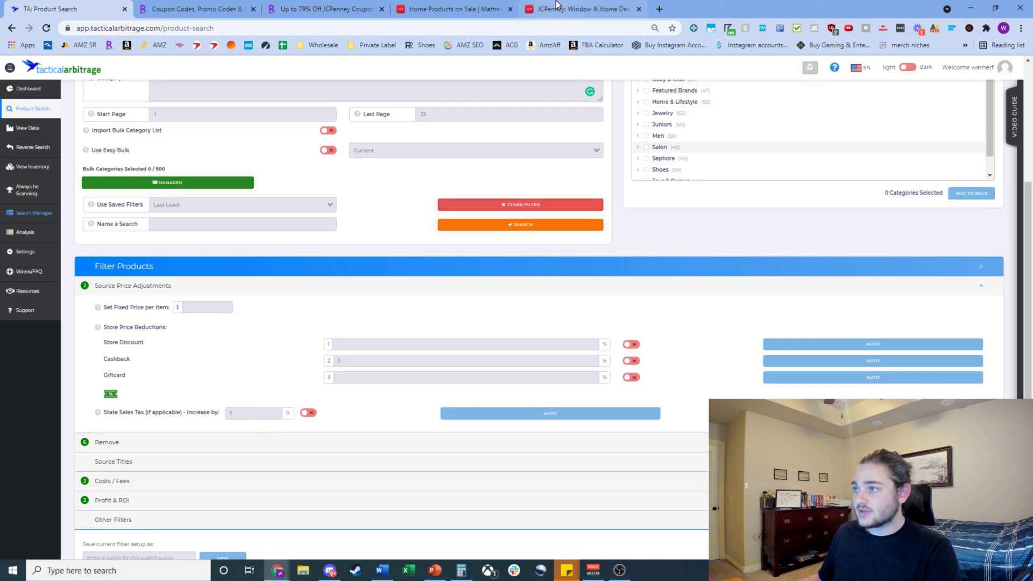
click(458, 9)
click(312, 6)
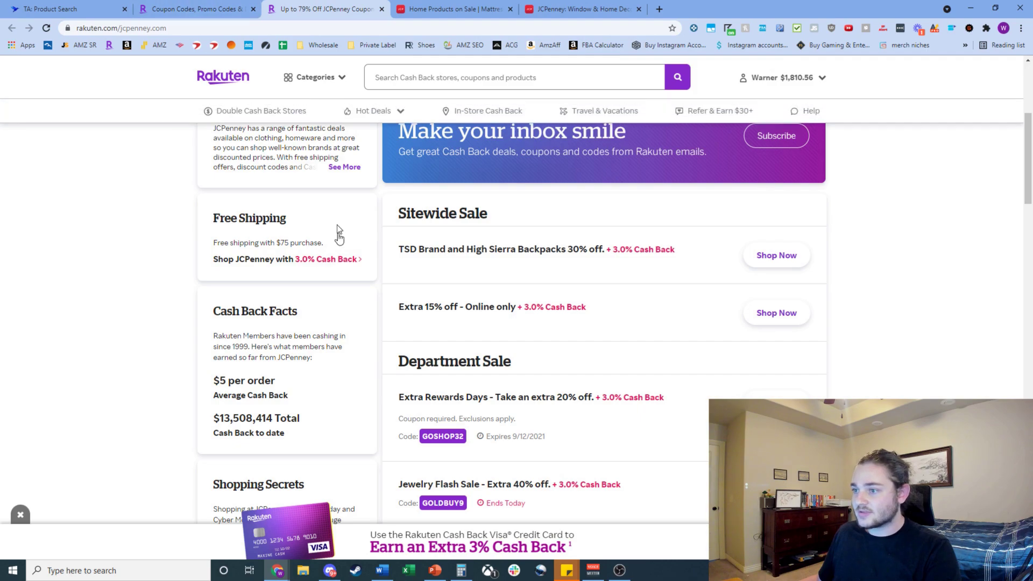
click(25, 5)
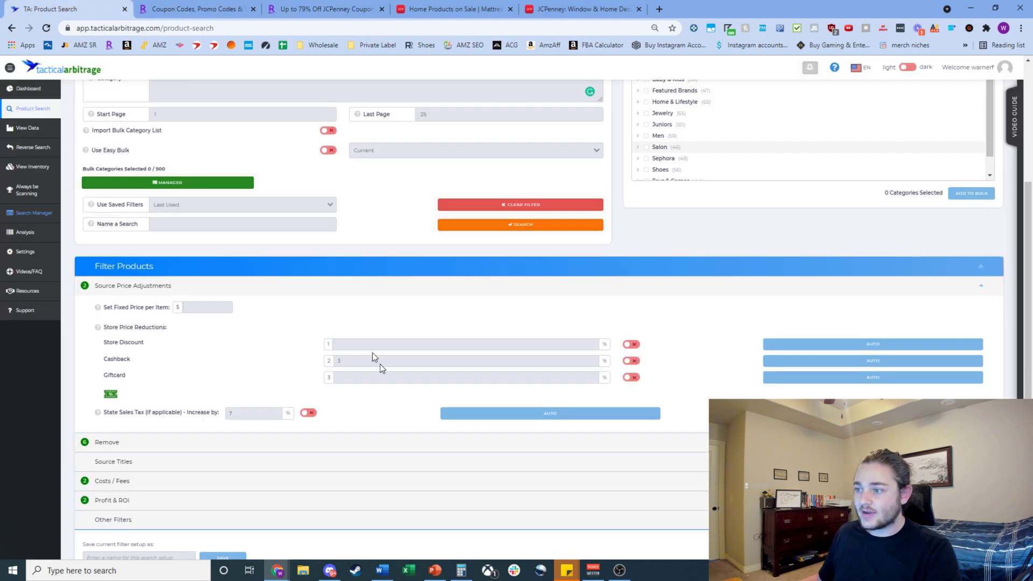
- Set the store discount to 20% and the cashback to 5% in the source price adjustments
double_click(345, 361)
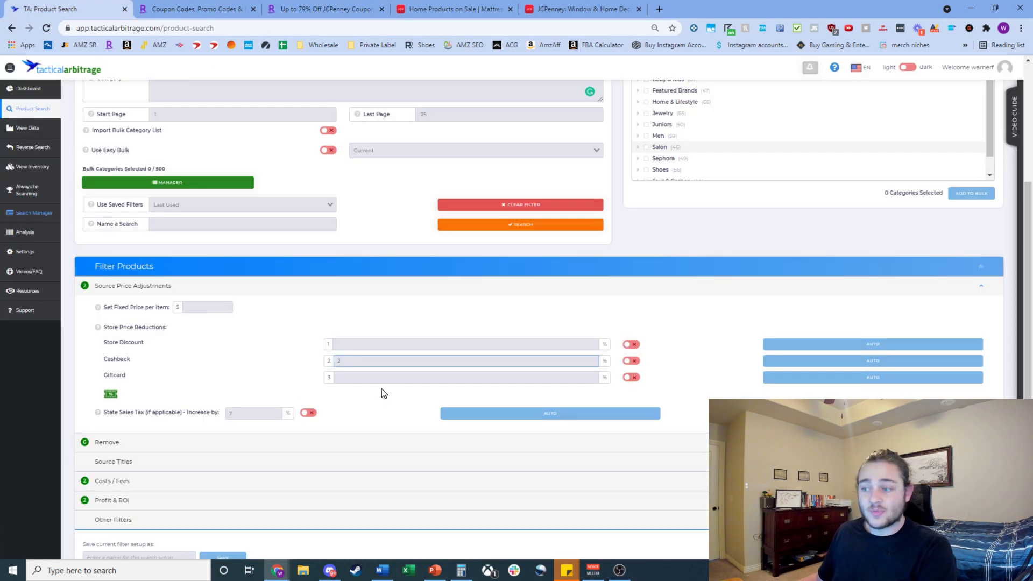
click(382, 346)
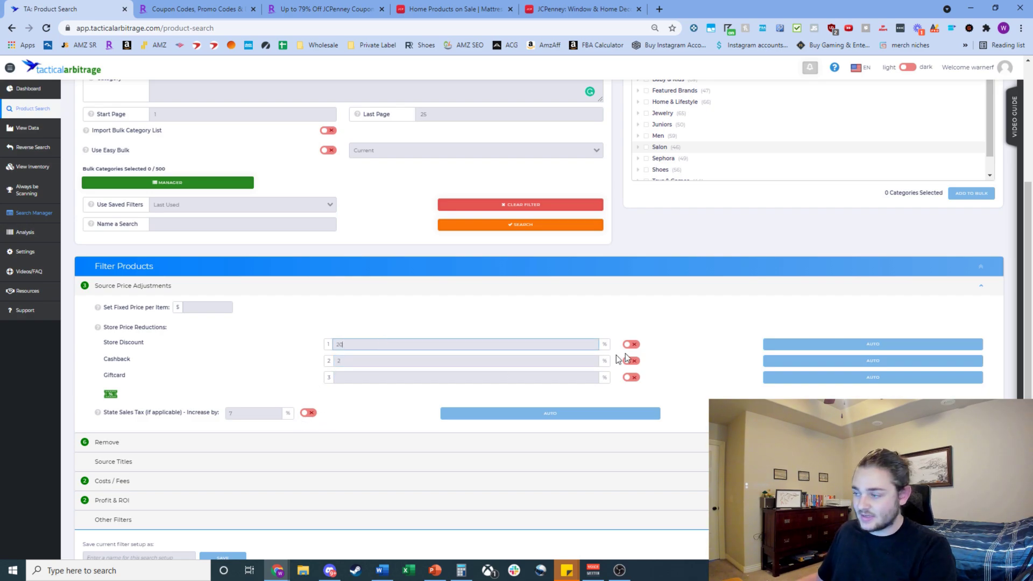
triple_click(670, 342)
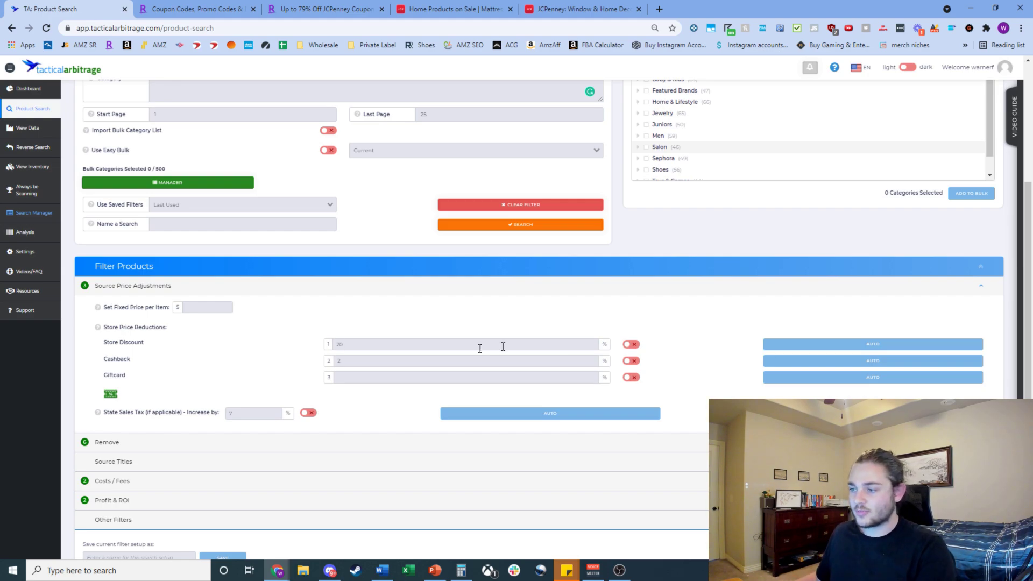
double_click(351, 356)
click(698, 326)
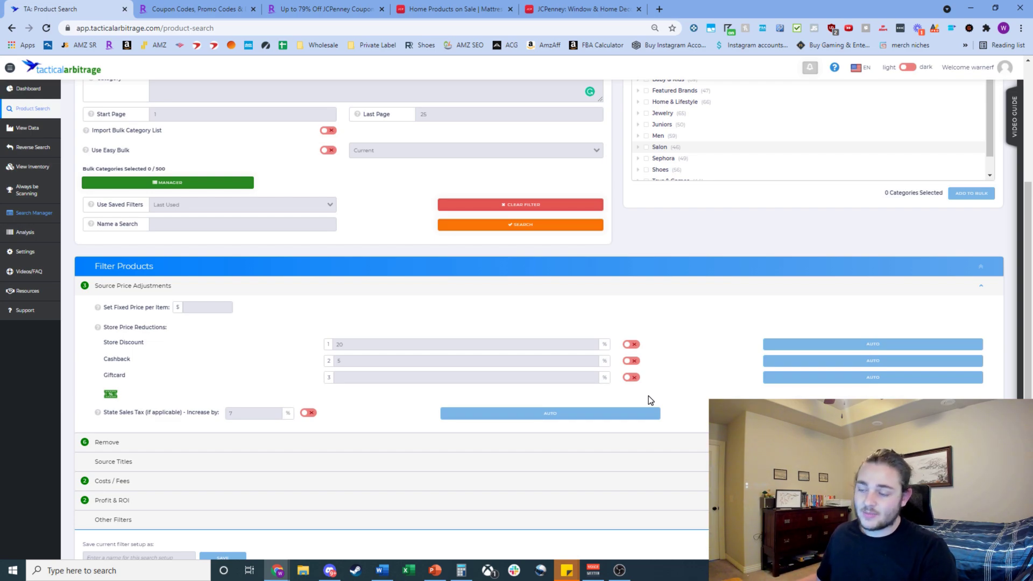
- Check the state sales tax setting and expand the Remove and Costs / Fees filters to review them
double_click(249, 412)
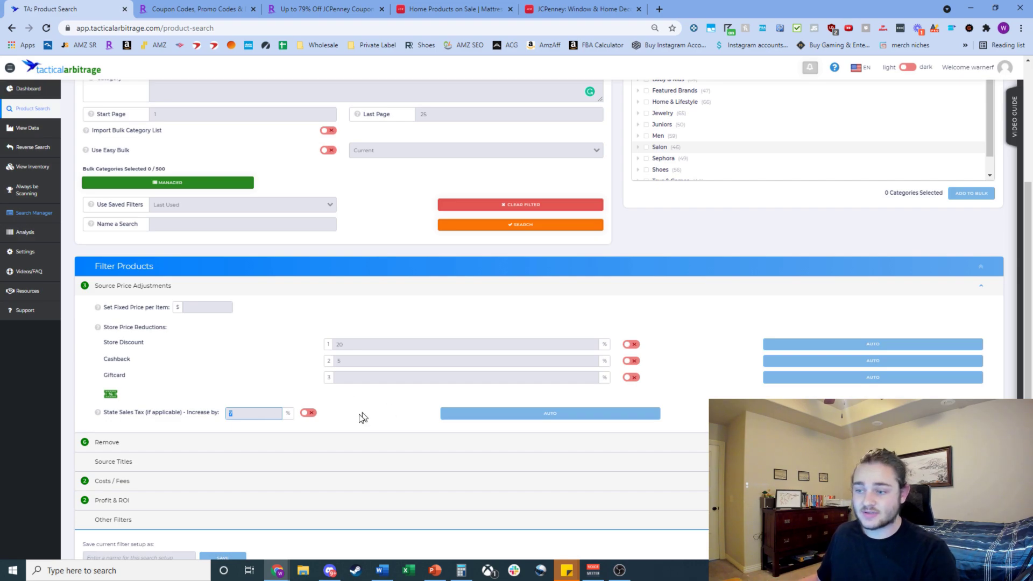
scroll(345, 441, down, 1)
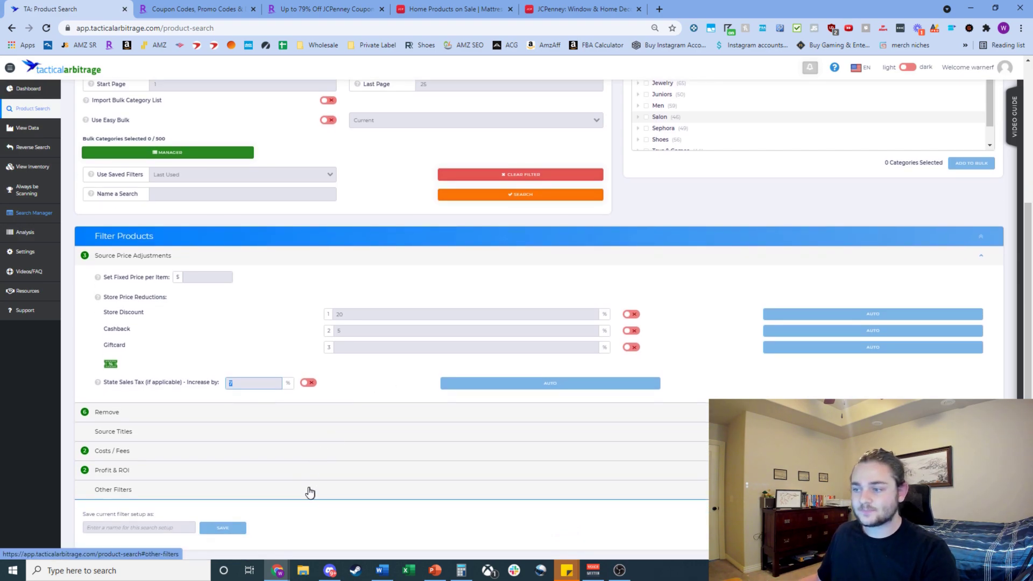
click(252, 420)
scroll(280, 423, down, 3)
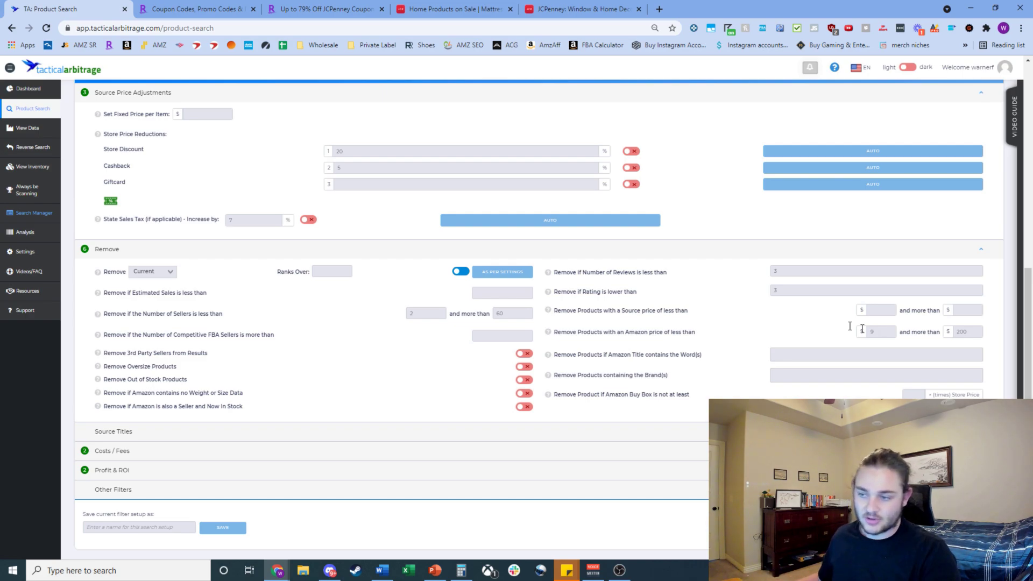
click(217, 457)
scroll(473, 387, down, 1)
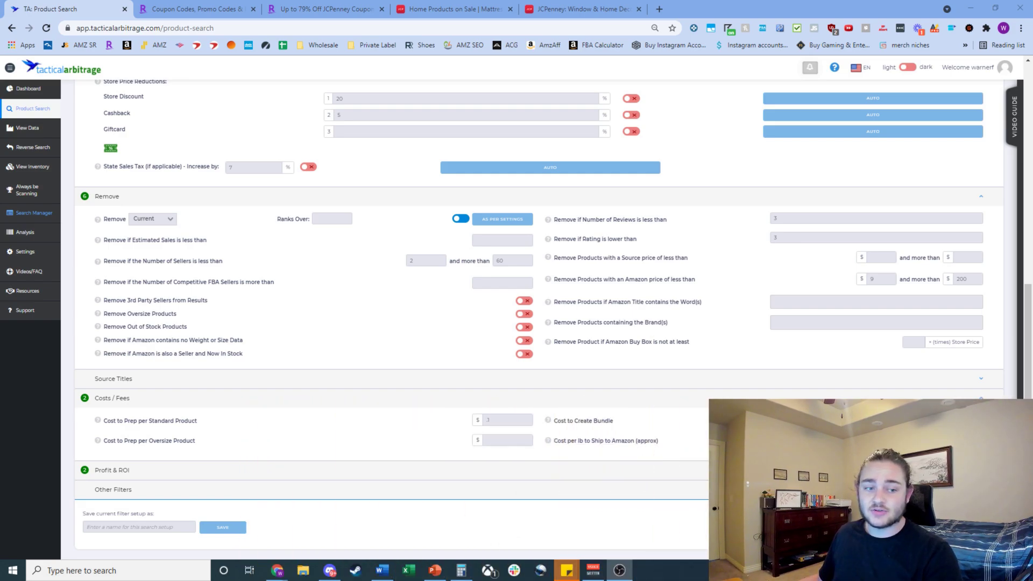
- Review the Profit & ROI filters and start the JCPenney product search
click(413, 472)
scroll(409, 463, down, 1)
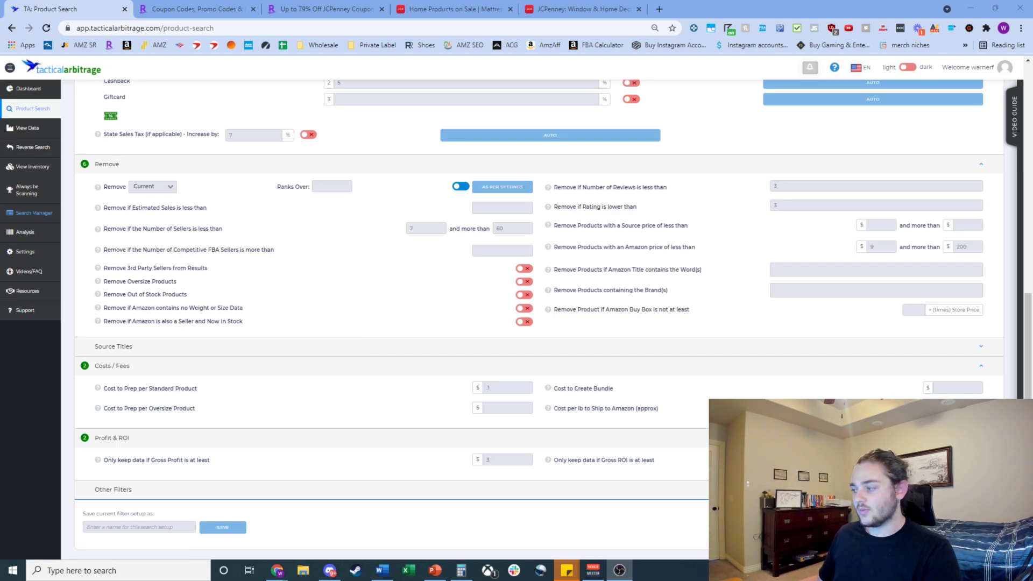
scroll(509, 452, up, 8)
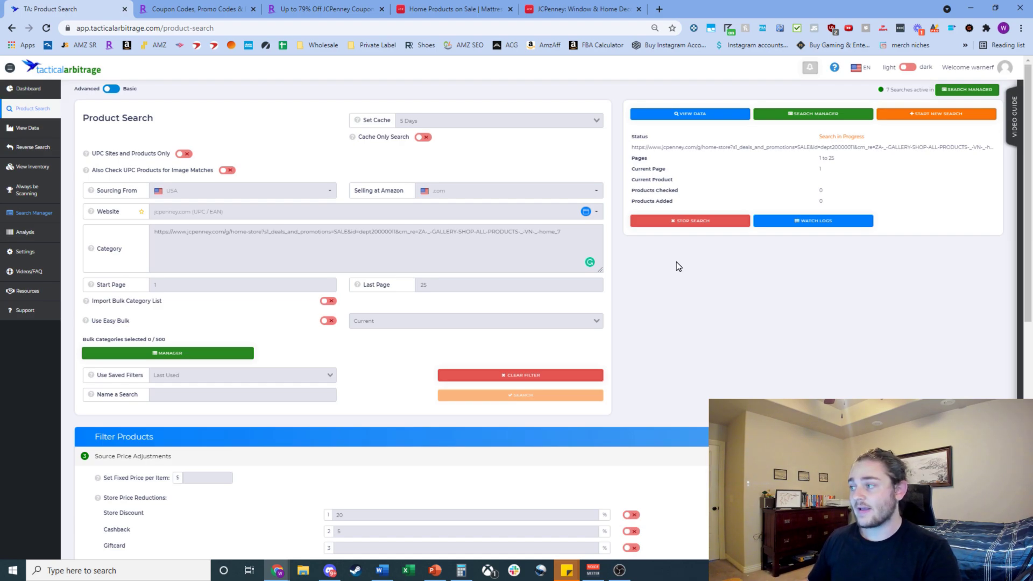
- Open Walgreens in a new browser tab and look over its "Buy 2, get 3rd FREE - Mix and match" products
click(658, 9)
text(walgre)
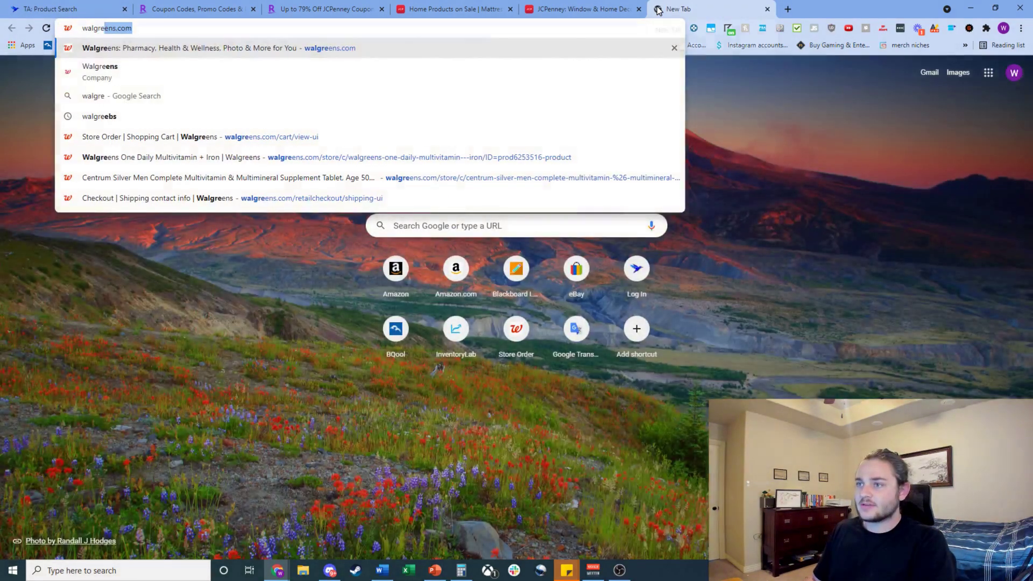
key(Return)
scroll(286, 351, down, 5)
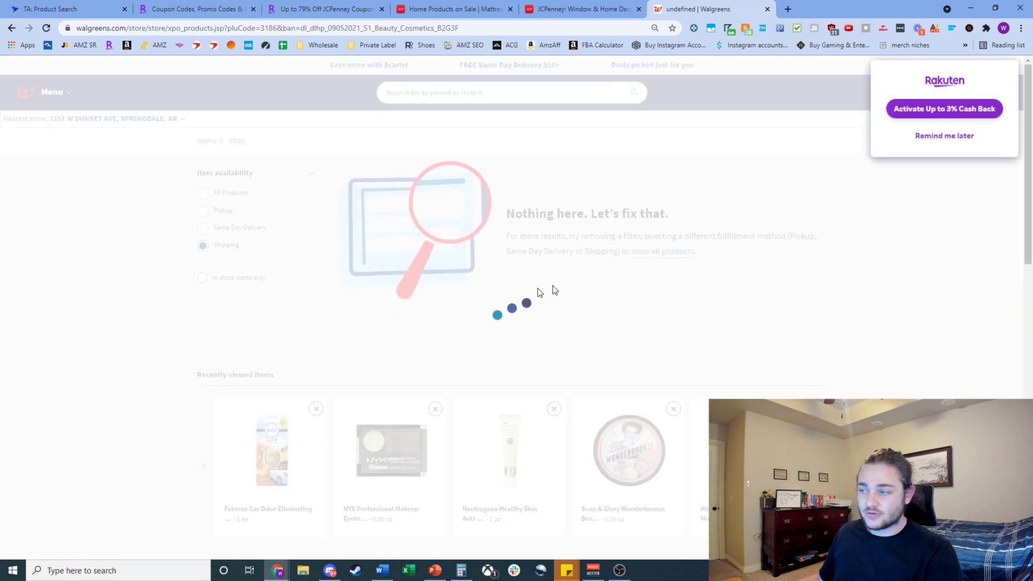
scroll(577, 356, down, 8)
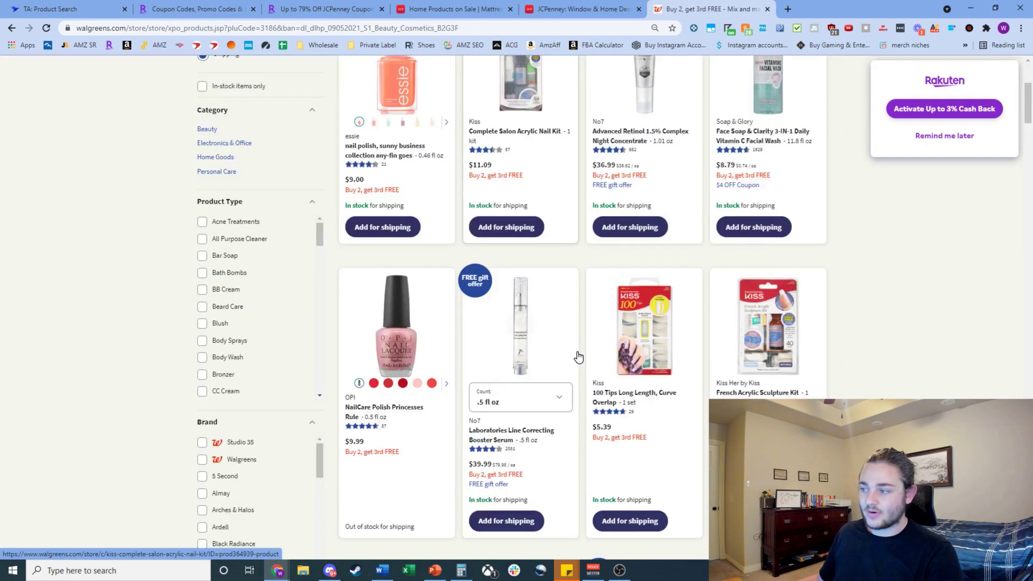
scroll(577, 355, up, 7)
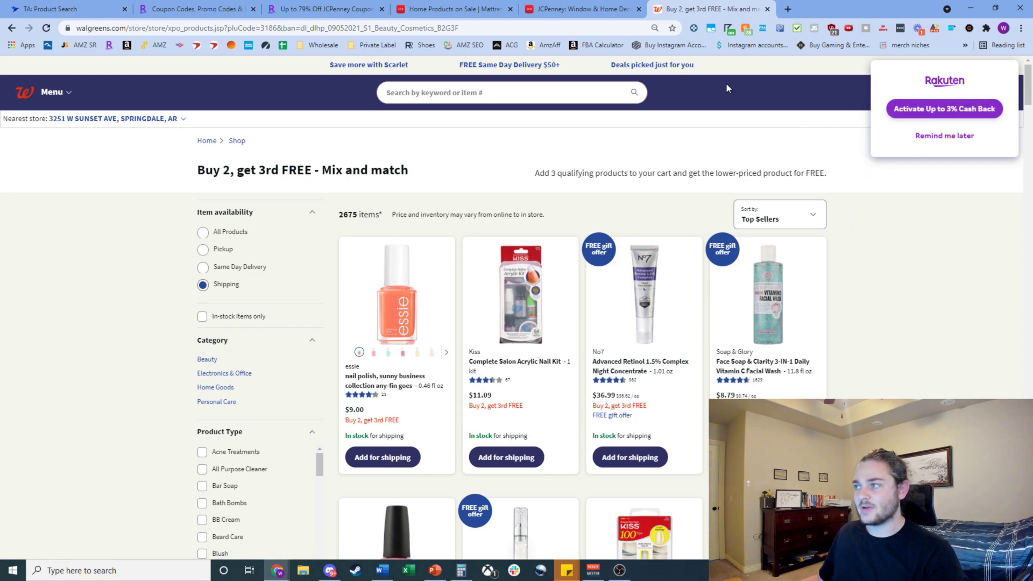
- Return to Tactical Arbitrage and check the current product progress of the running JCPenney search
key(ctrl+1)
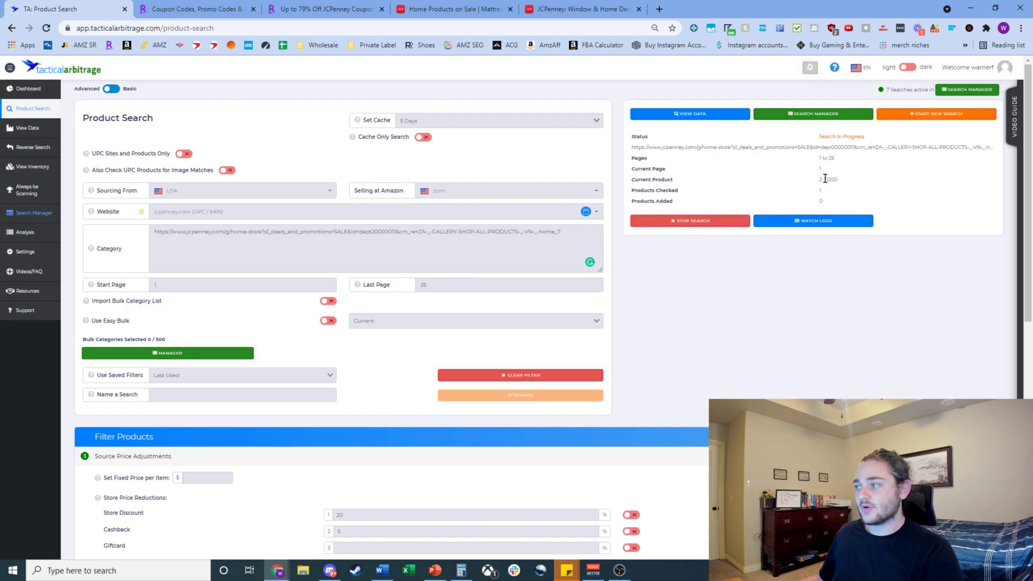
drag(819, 179, 843, 180)
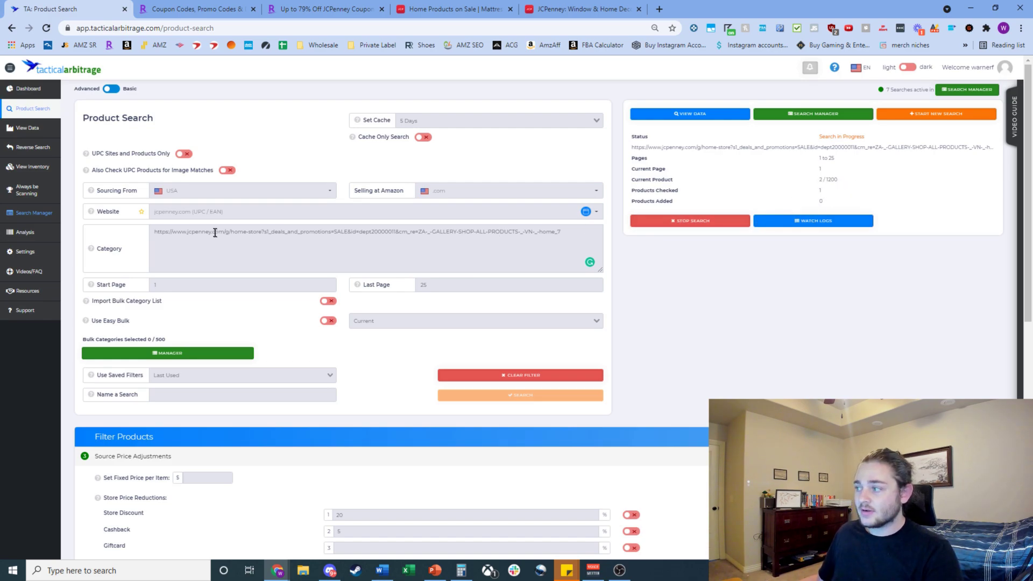
- Open the View Data results page and check the filtered and total item counts in its heading
click(30, 128)
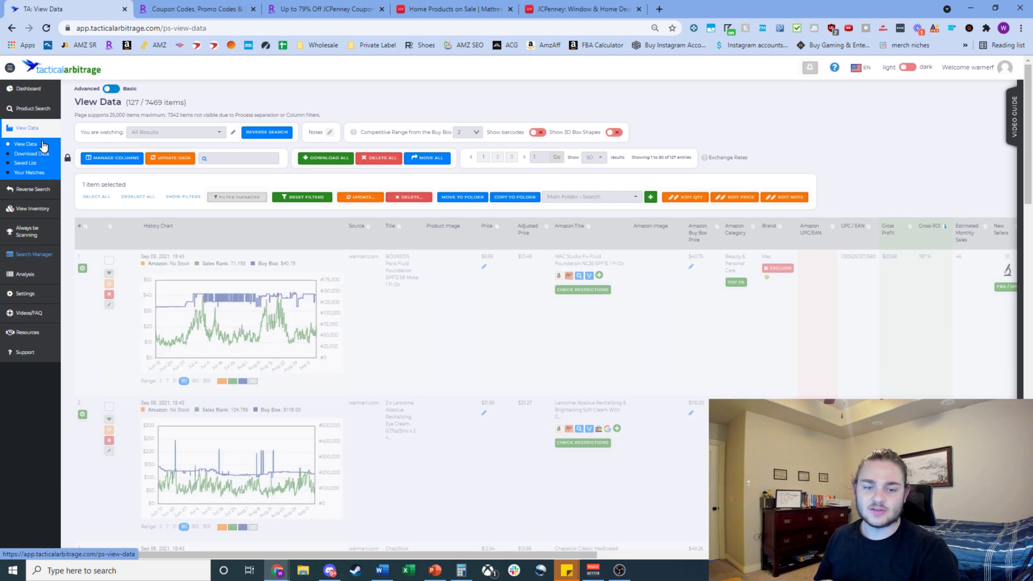
click(228, 199)
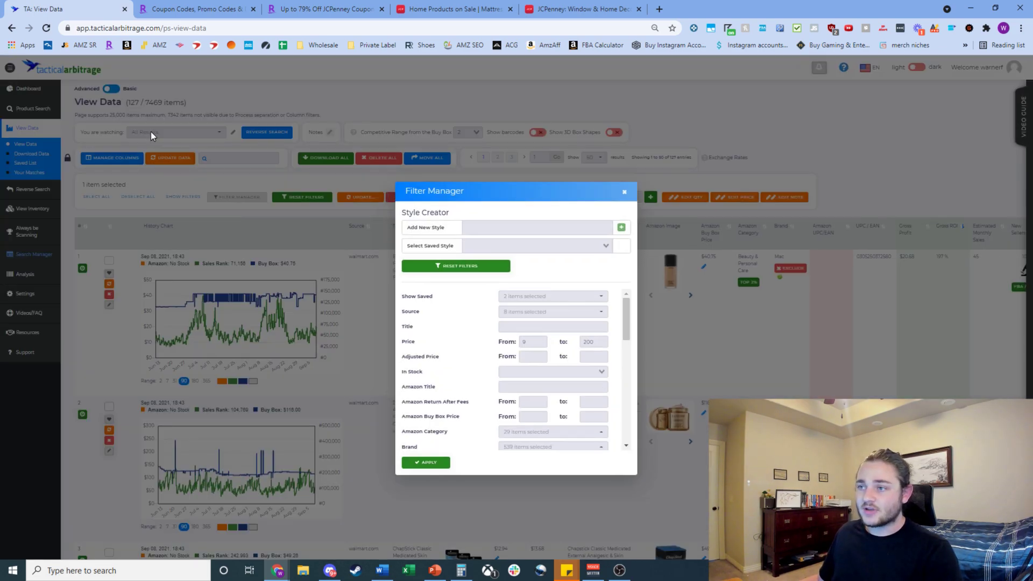
click(625, 192)
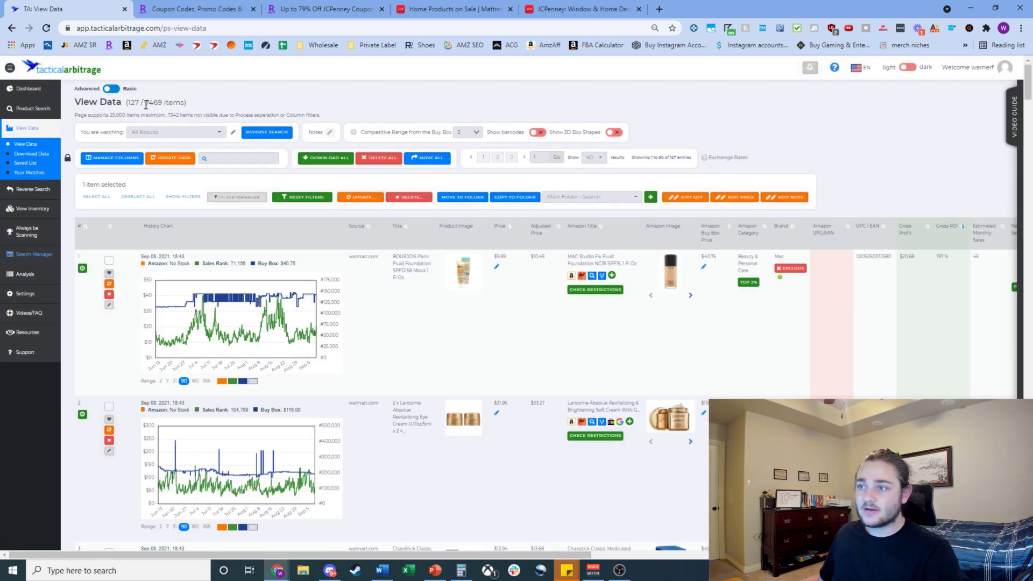
triple_click(145, 102)
drag(152, 102, 156, 103)
click(155, 102)
triple_click(155, 102)
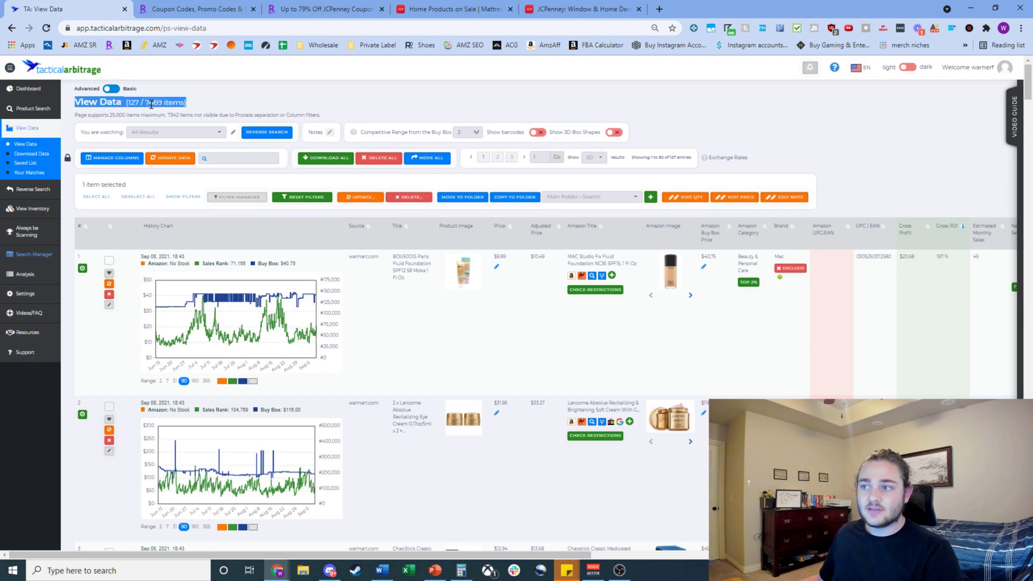
click(155, 105)
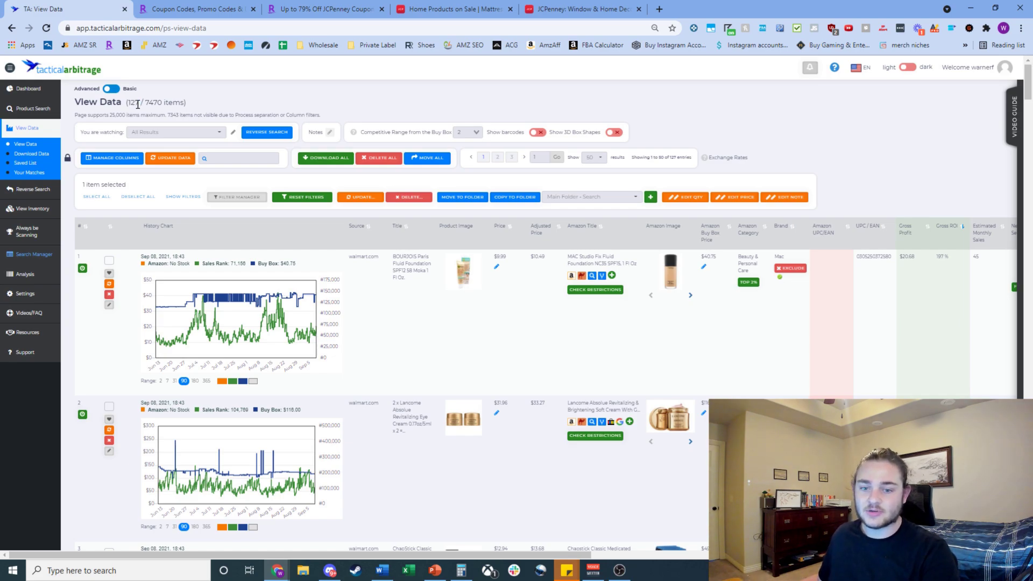
double_click(151, 102)
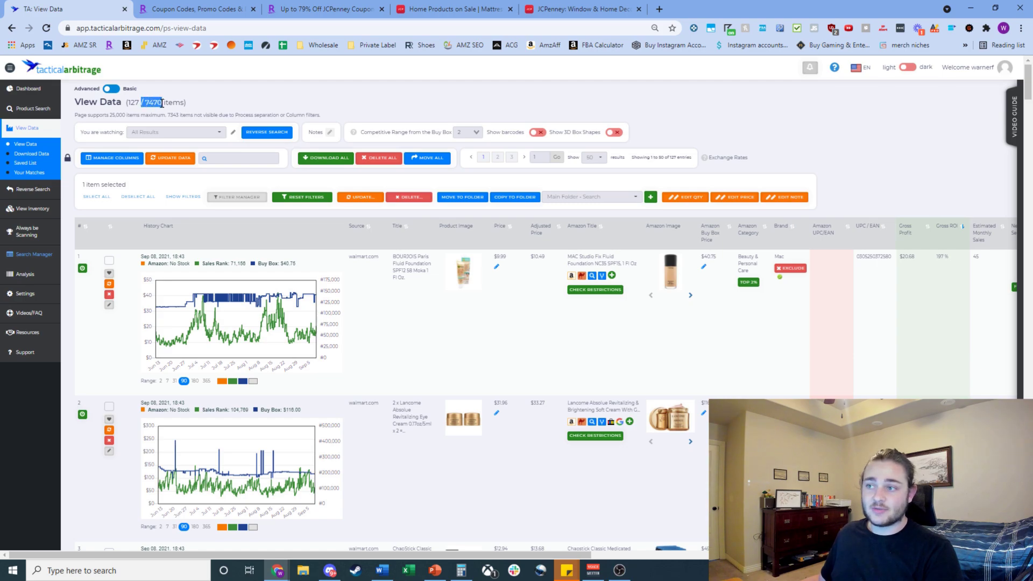
click(153, 102)
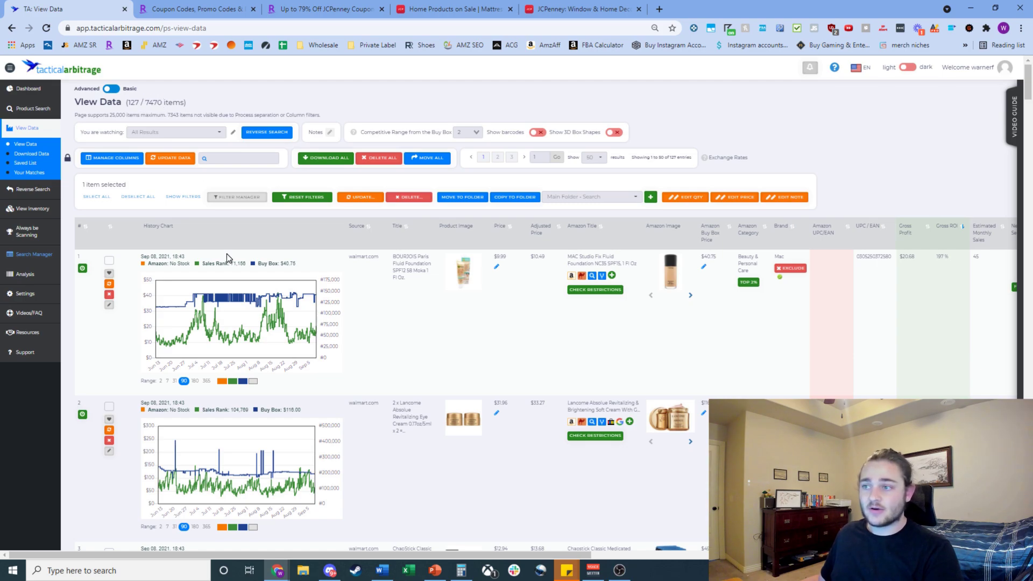
- Open the Filter Manager and look over the source, price, category and brand filters and the In Stock options
click(238, 198)
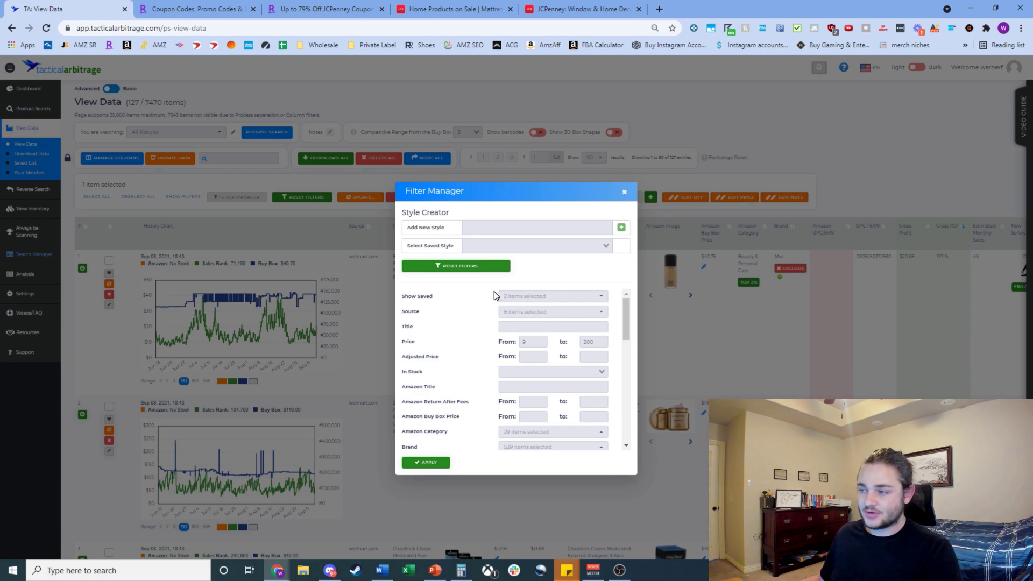
click(503, 326)
scroll(504, 326, down, 1)
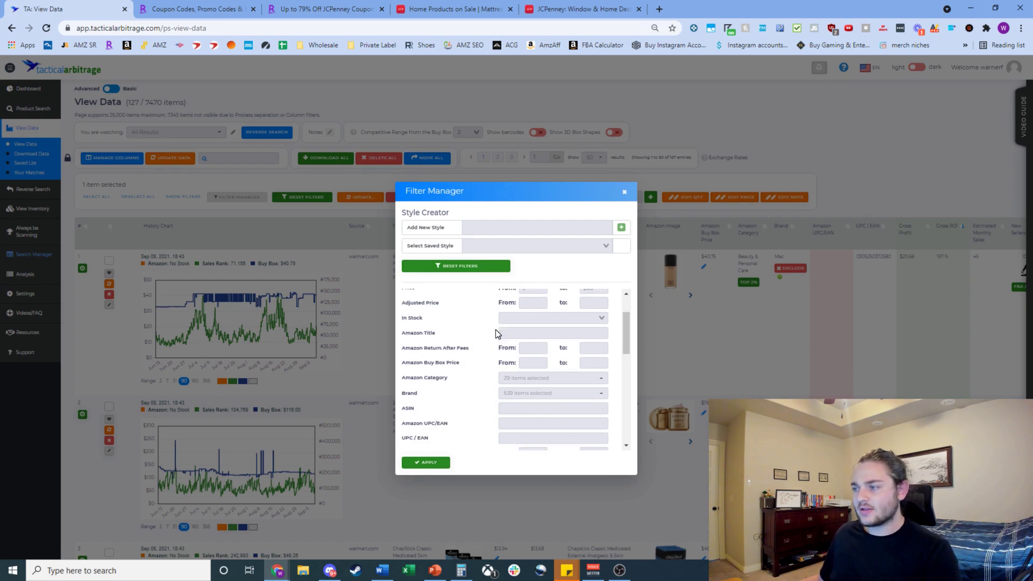
scroll(496, 330, up, 1)
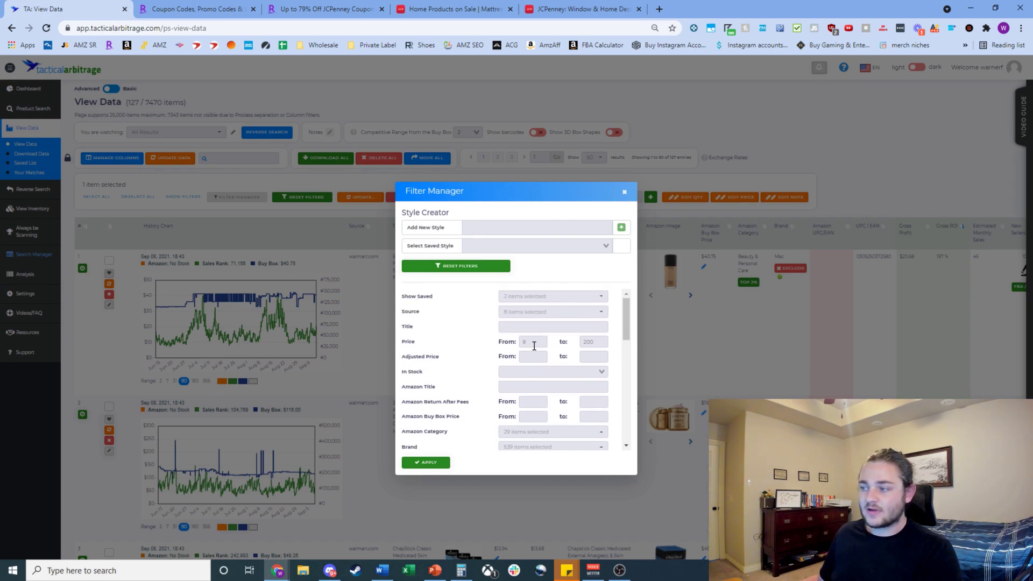
scroll(521, 347, down, 1)
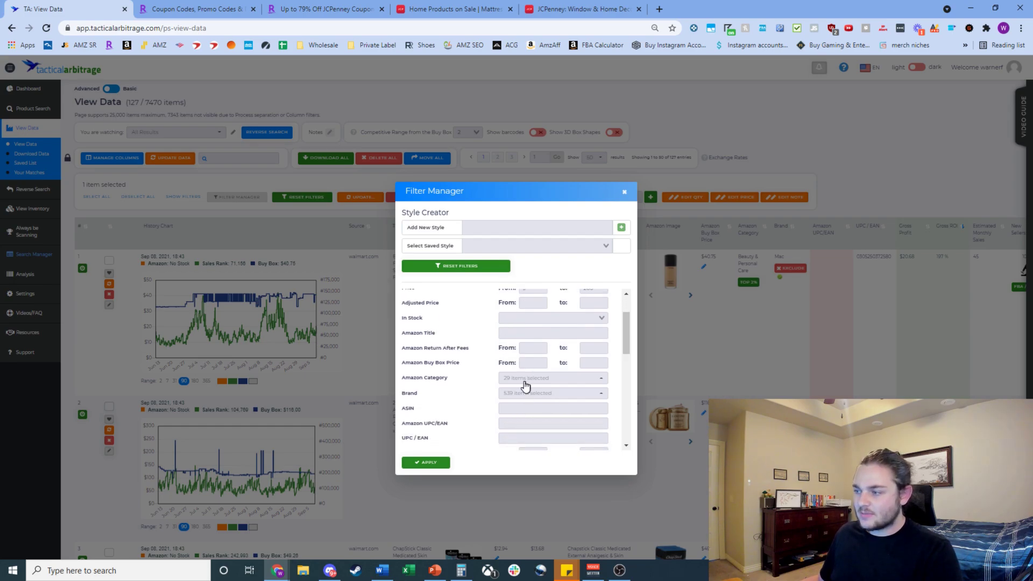
scroll(501, 404, down, 1)
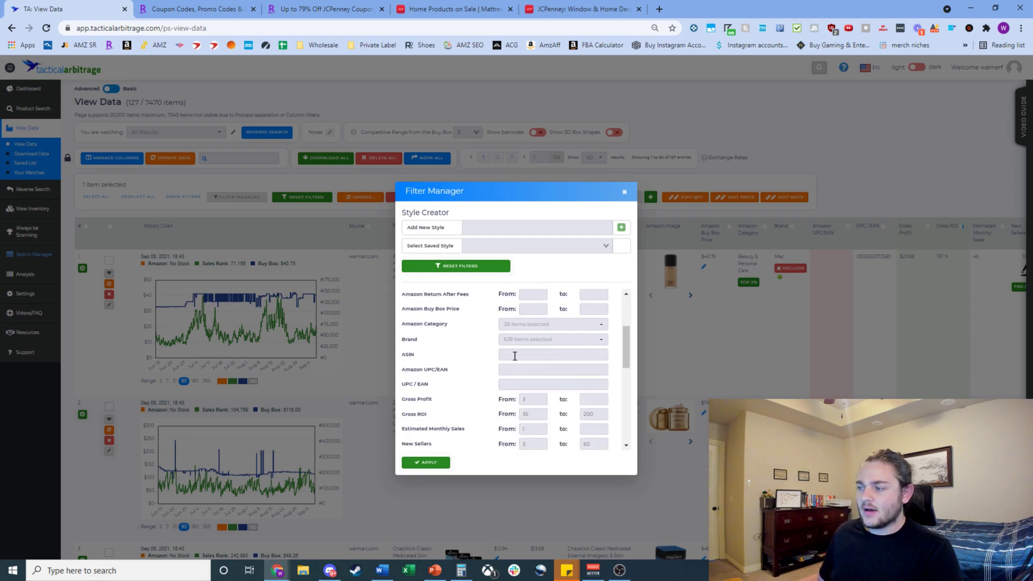
scroll(514, 344, down, 1)
scroll(505, 355, up, 1)
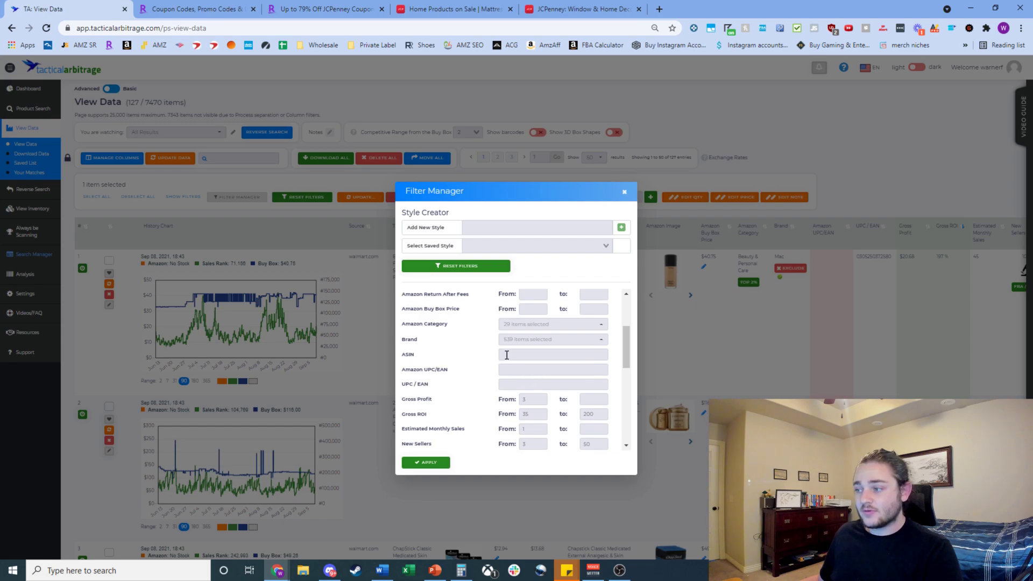
scroll(508, 358, up, 1)
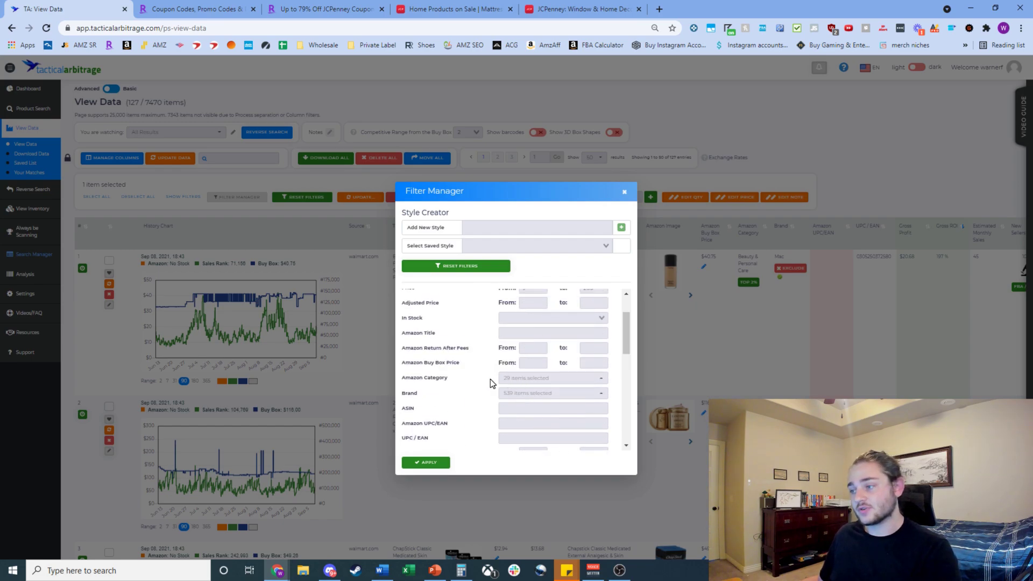
scroll(499, 347, down, 1)
scroll(499, 350, up, 1)
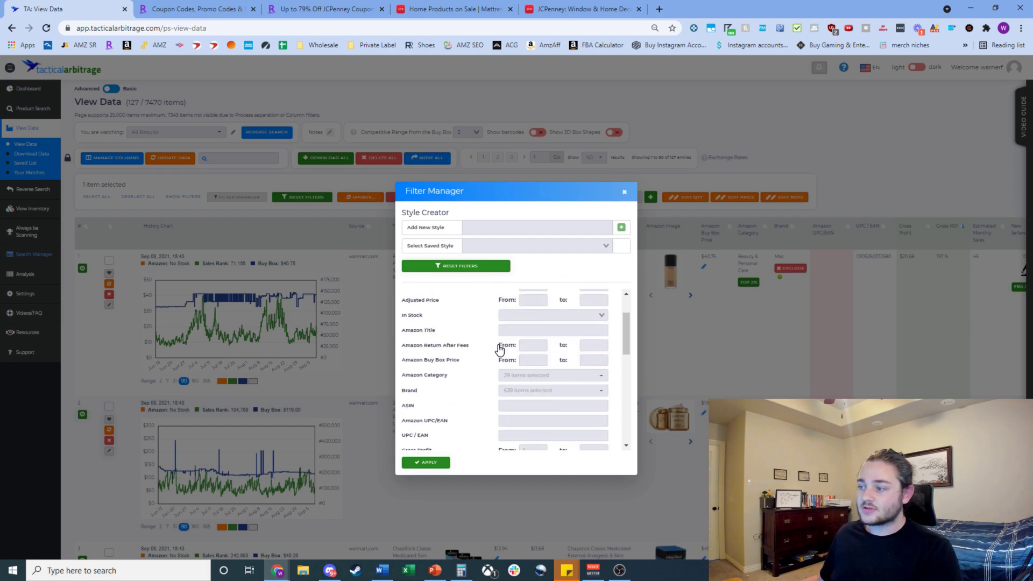
scroll(500, 350, up, 1)
click(512, 372)
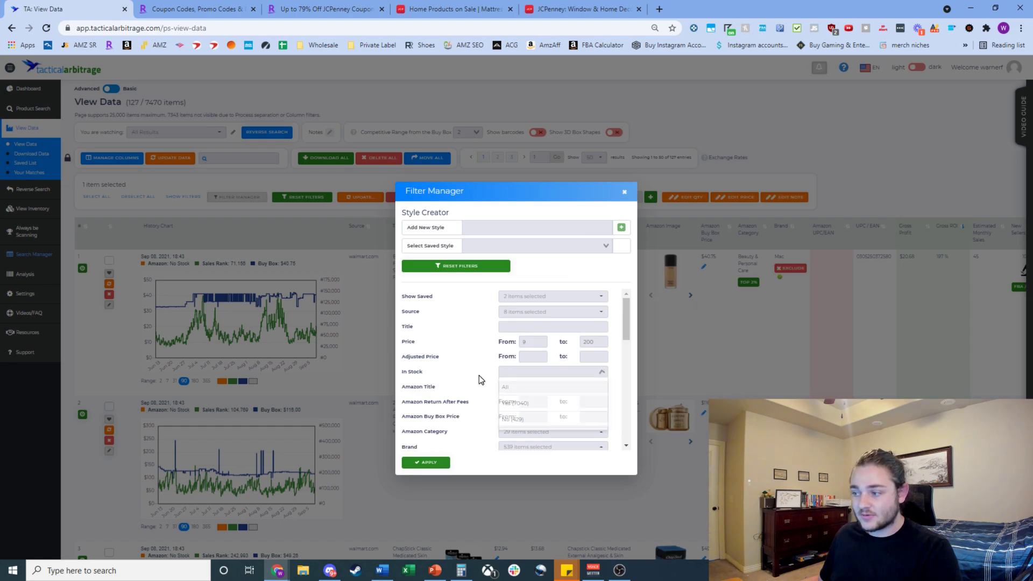
- Examine the minimum Gross Profit filter among the profit and sales ranges in the Filter Manager
scroll(479, 376, down, 4)
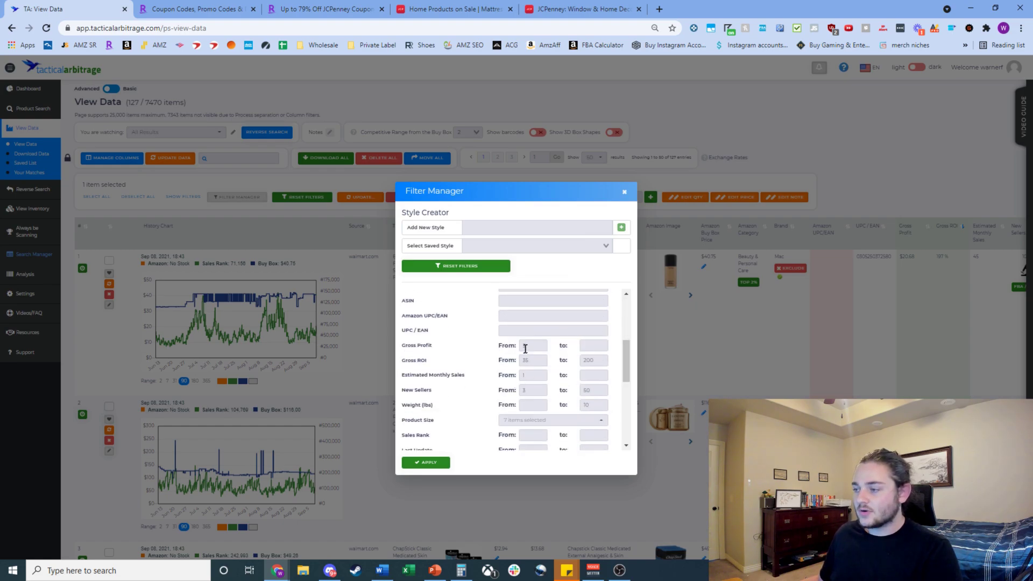
scroll(525, 349, down, 5)
scroll(516, 392, down, 2)
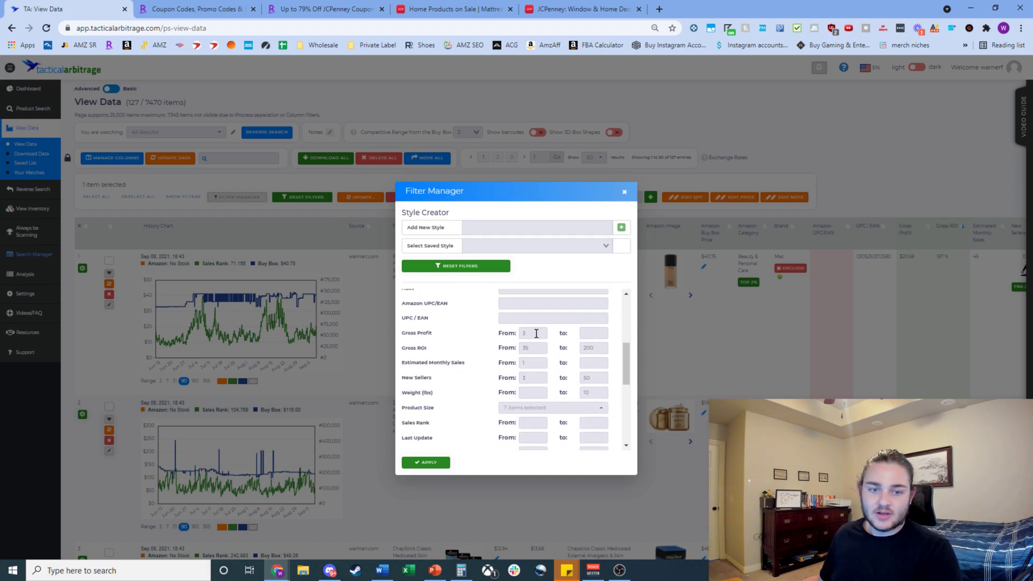
click(535, 334)
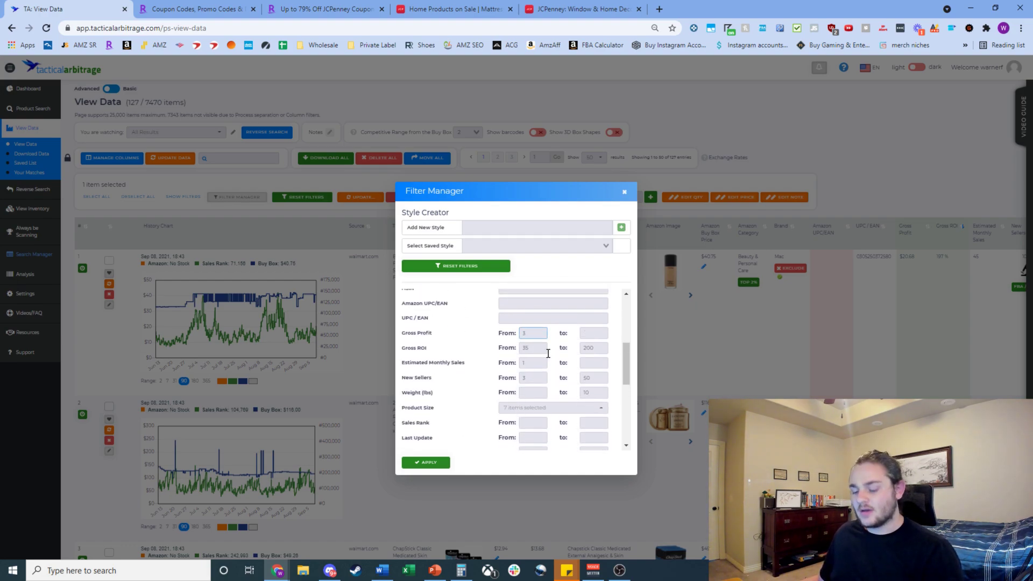
key(ctrl+plus)
key(ctrl+plus)
key(ctrl+plus)
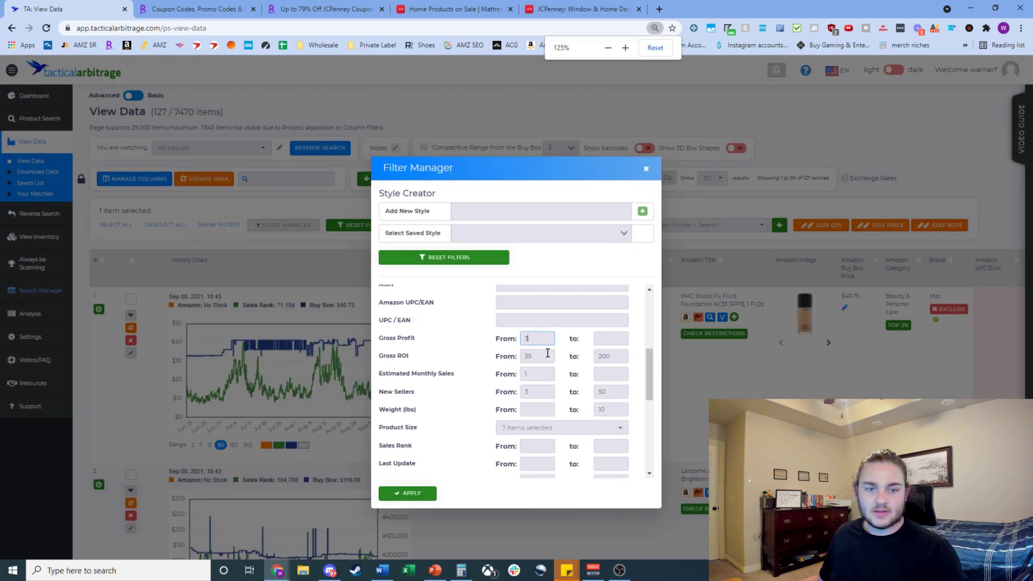
key(ctrl+minus)
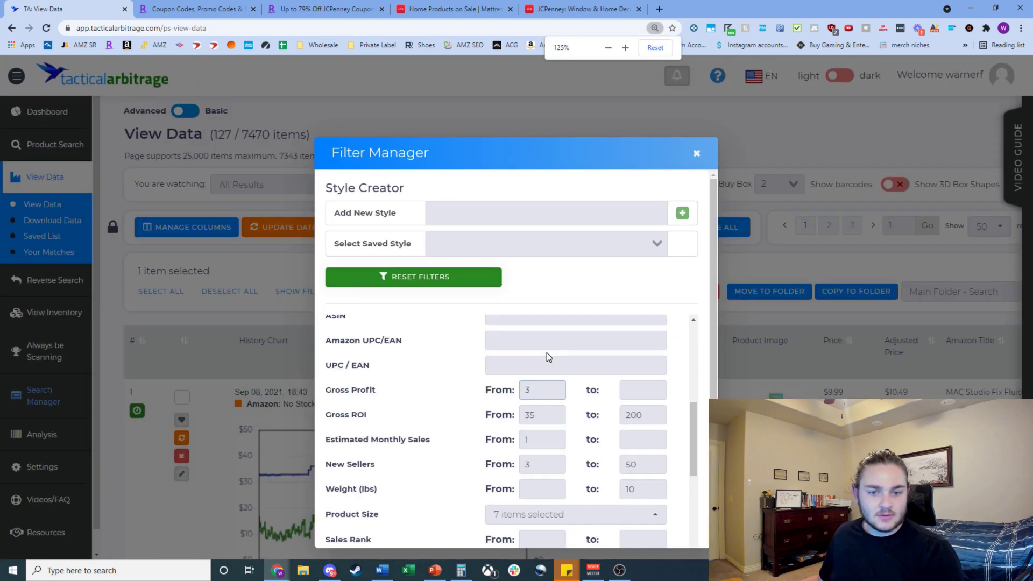
scroll(547, 357, down, 2)
scroll(548, 355, up, 2)
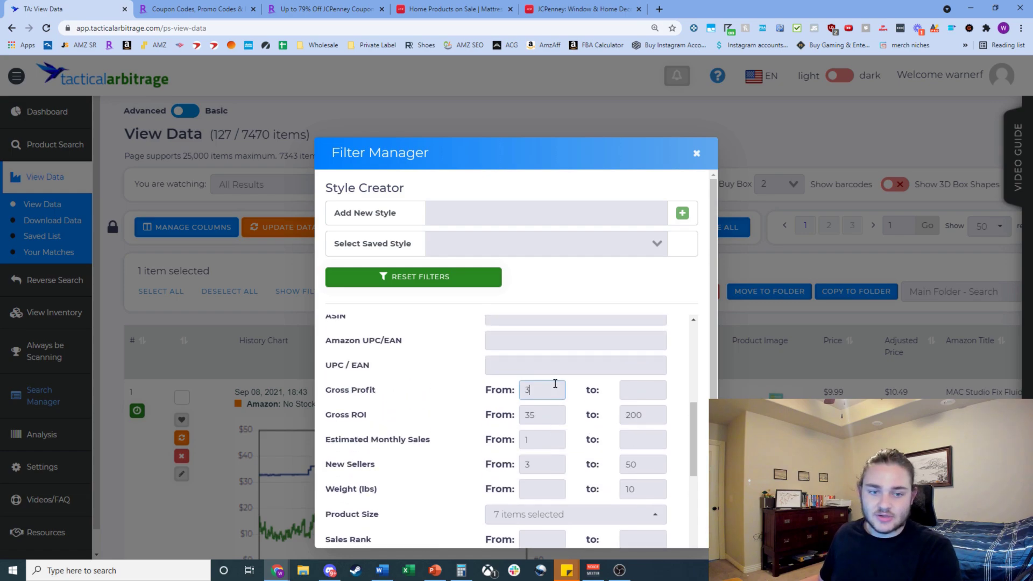
scroll(575, 411, down, 1)
scroll(568, 415, up, 1)
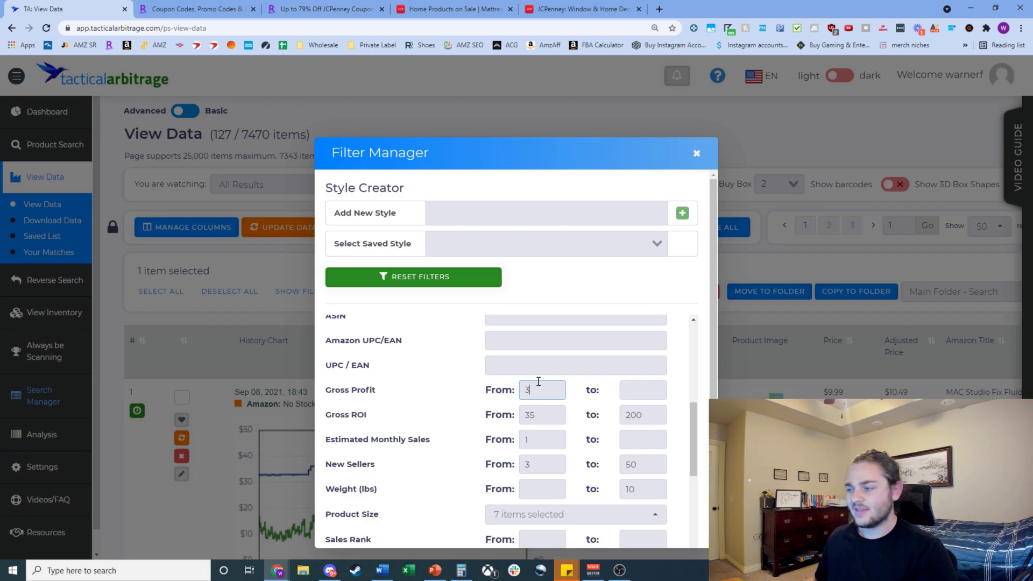
- Check the lower and upper limits of the Gross ROI filter
click(543, 412)
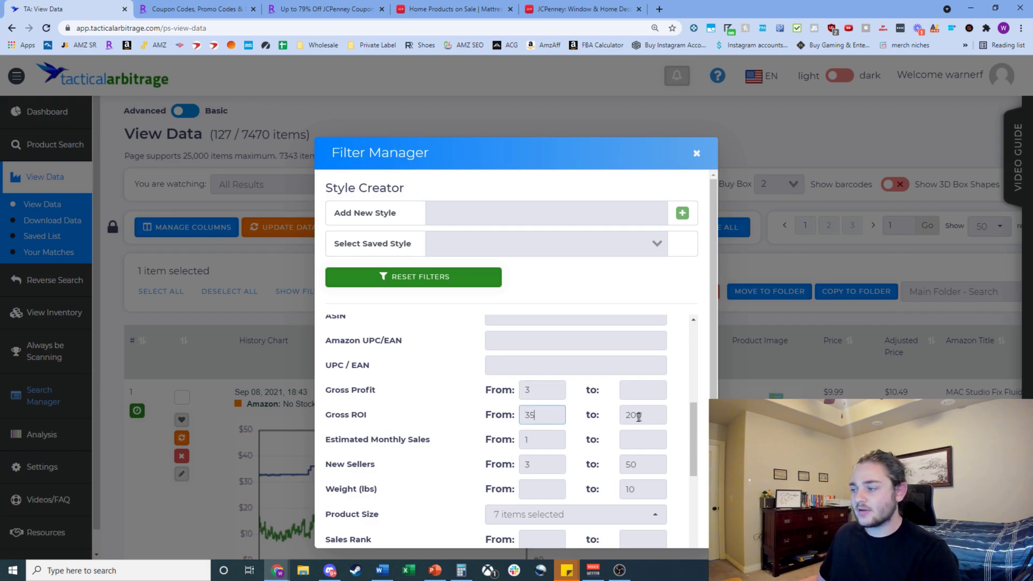
double_click(640, 417)
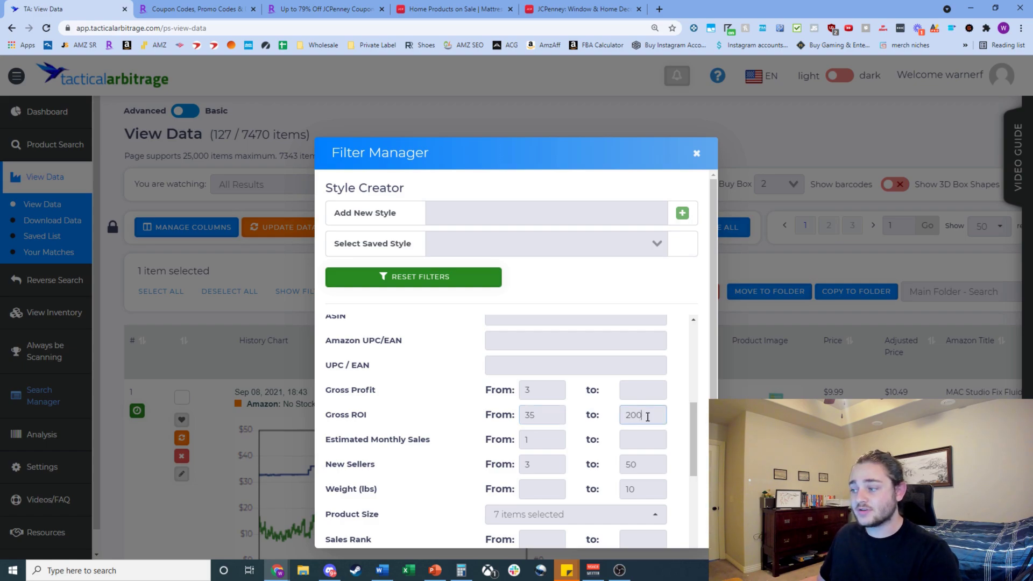
click(610, 434)
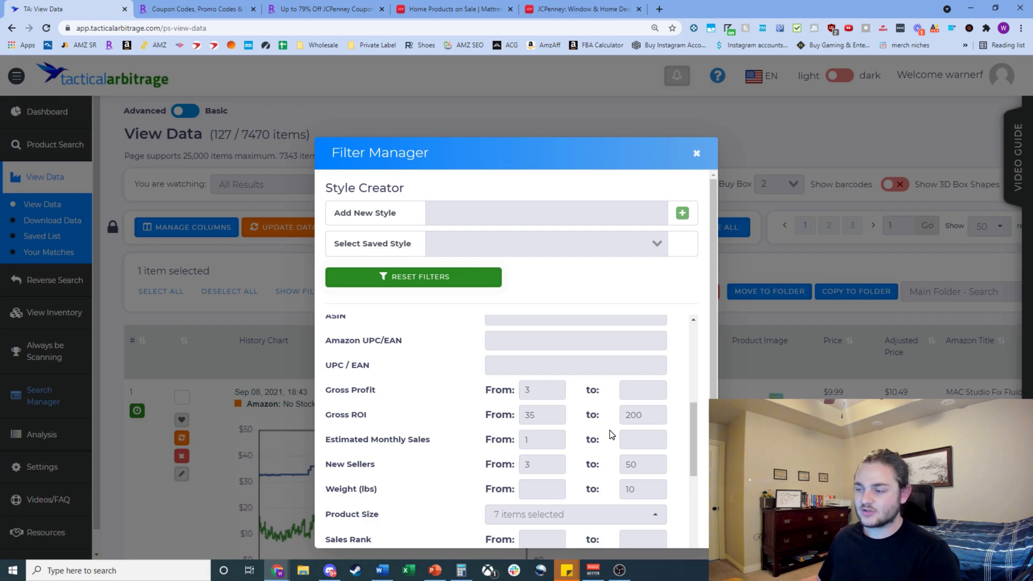
- Review the New Sellers range and the maximum Weight (lbs) filter
scroll(517, 471, down, 2)
scroll(518, 472, up, 1)
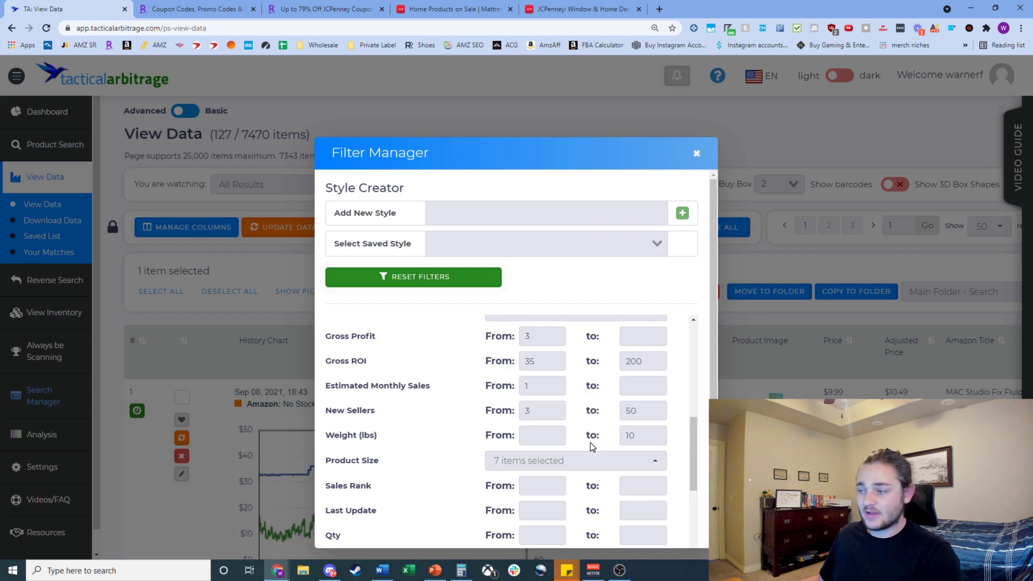
scroll(590, 443, down, 1)
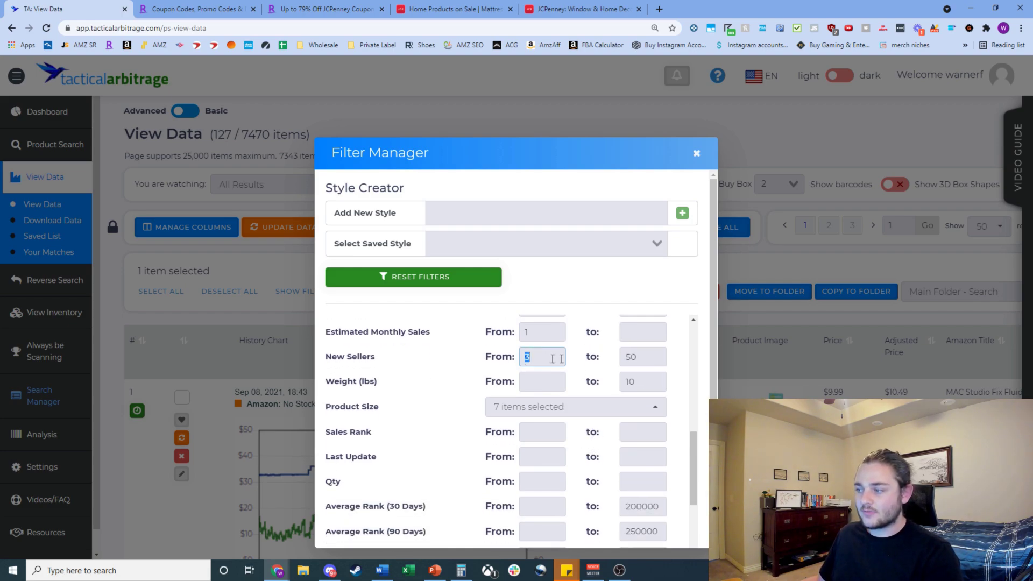
click(635, 354)
click(607, 365)
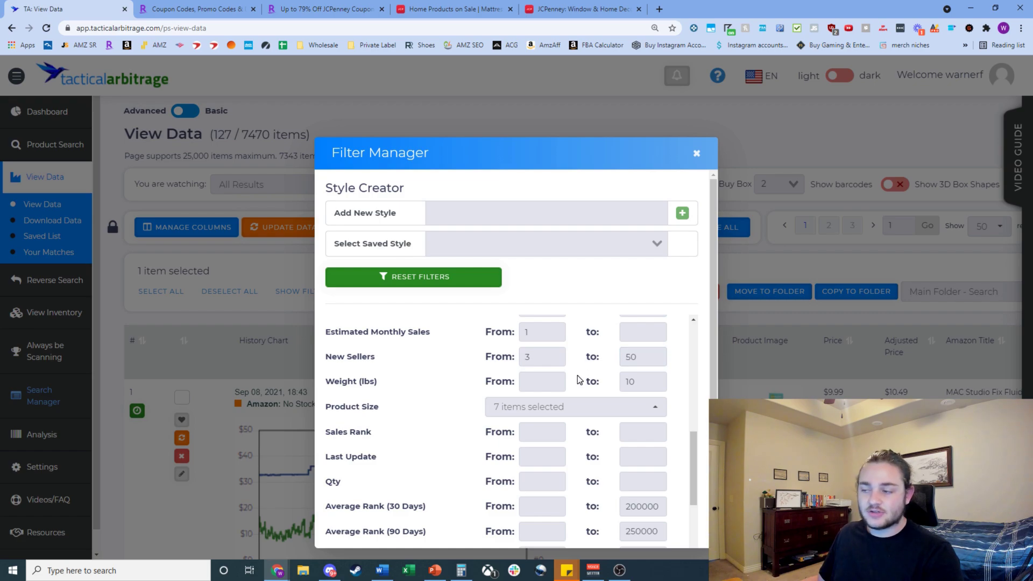
scroll(565, 379, down, 1)
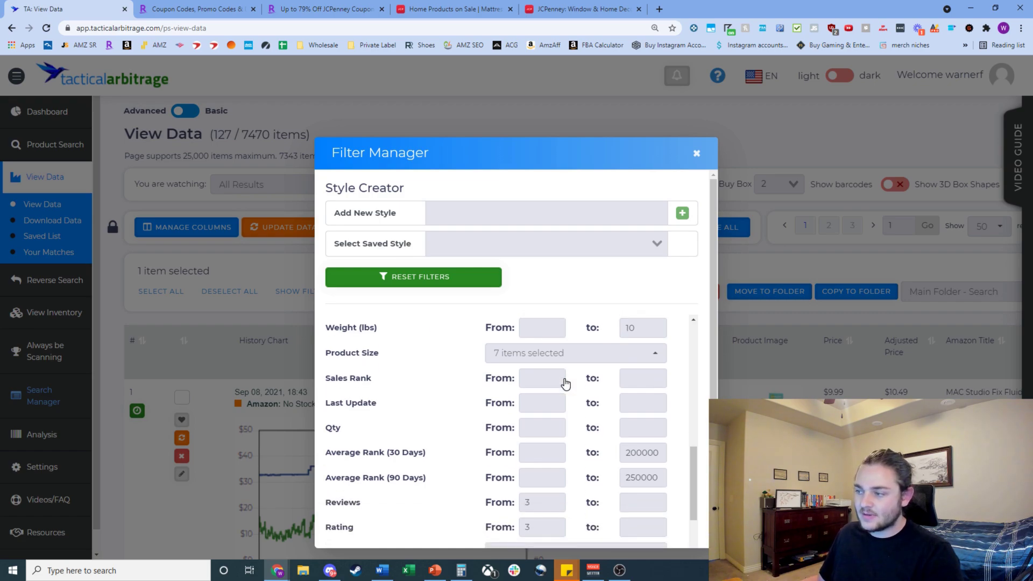
scroll(554, 371, up, 1)
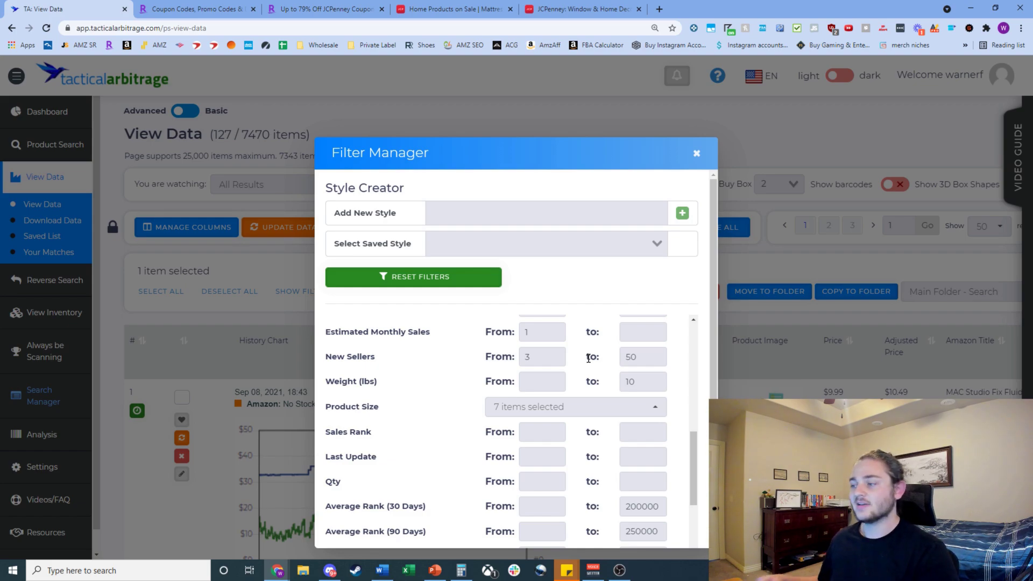
double_click(645, 379)
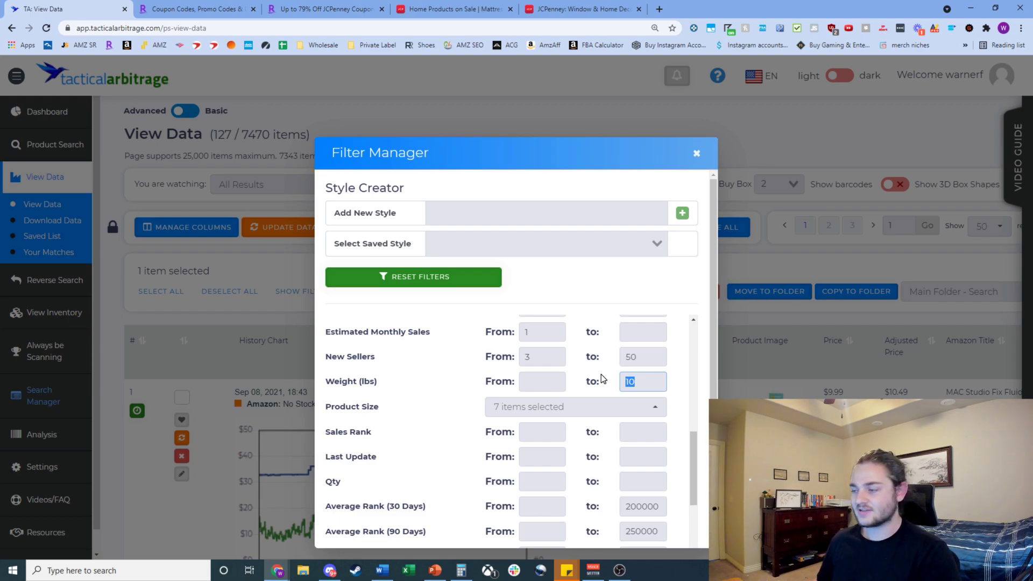
- Review the average rank, reviews and rating filters, and expand the Buy Box filter to see its seller types
scroll(557, 484, down, 2)
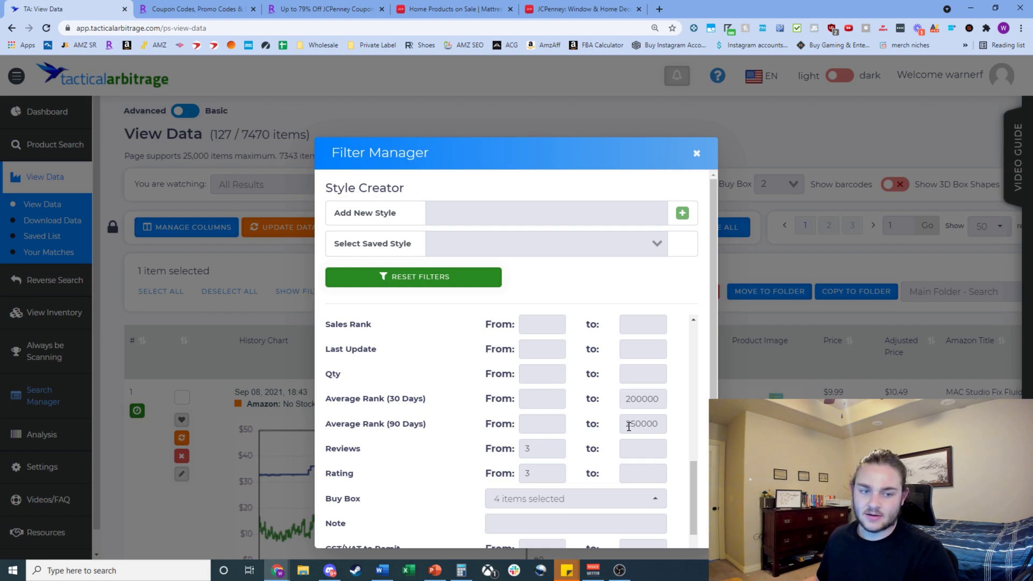
scroll(565, 468, down, 2)
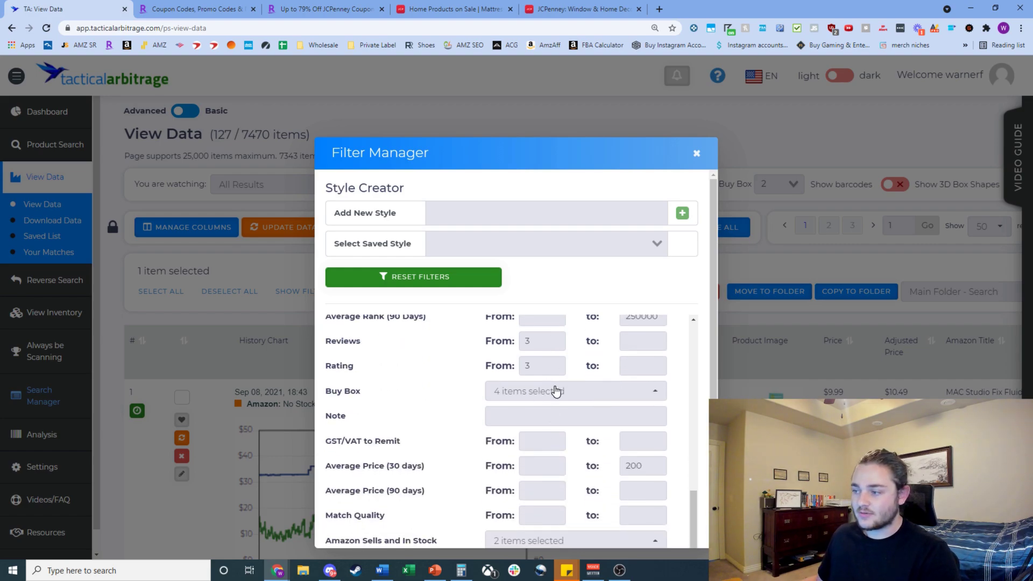
click(515, 392)
scroll(522, 457, down, 1)
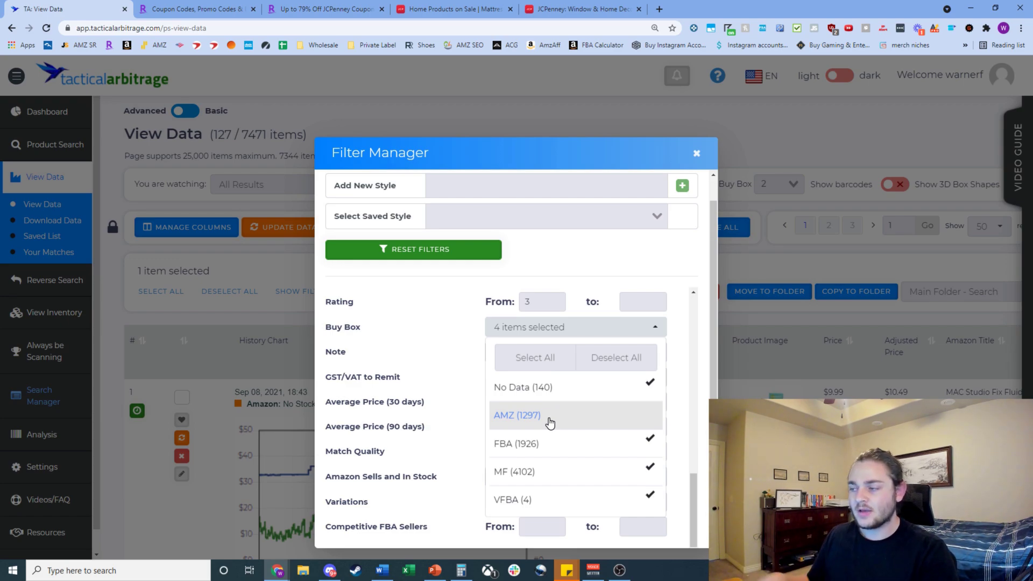
- Check the average price limits and the Amazon Sells and In Stock options, and apply the filters to the results
click(427, 352)
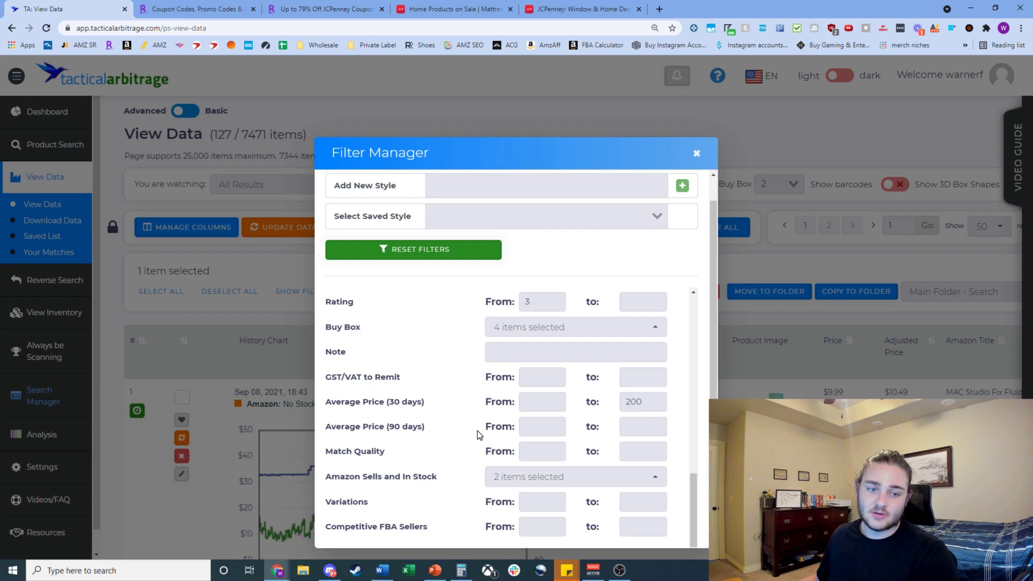
scroll(477, 435, down, 1)
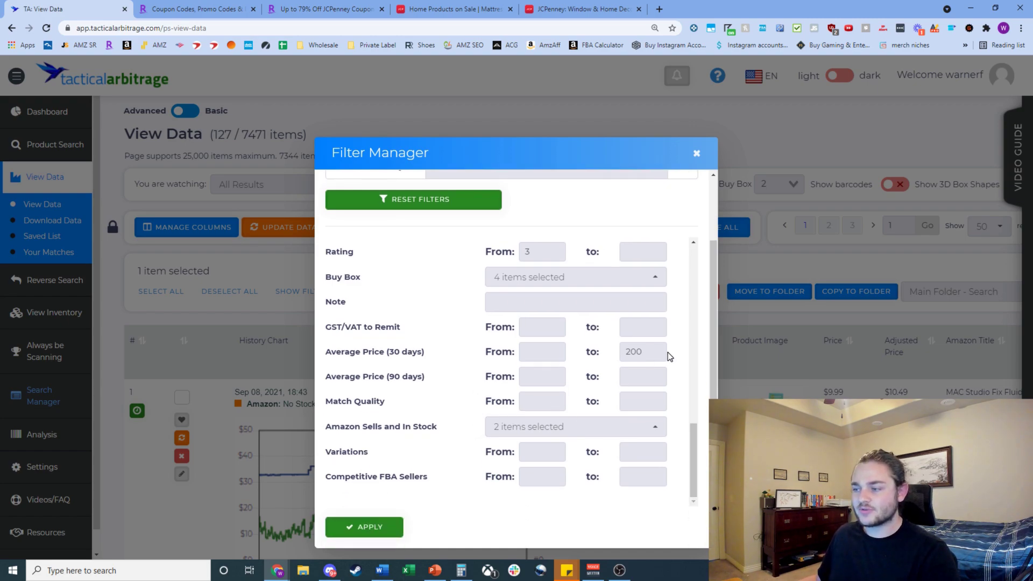
click(583, 436)
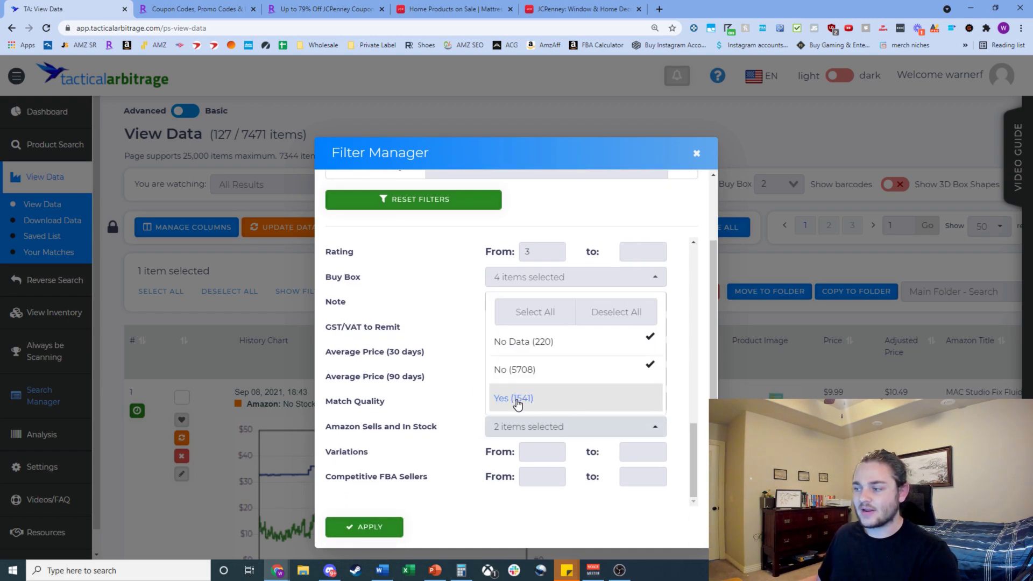
click(455, 376)
click(385, 527)
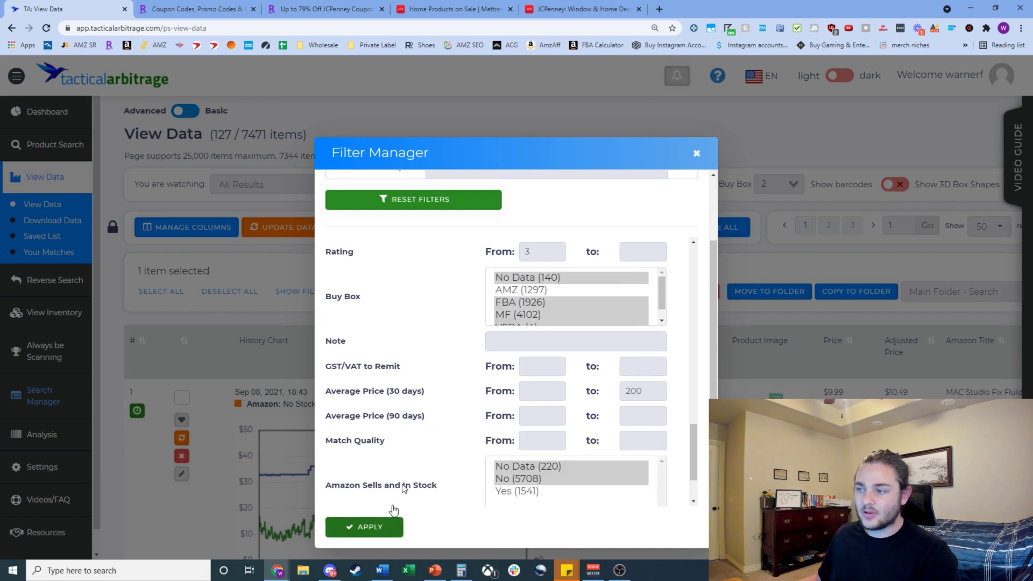
- Scan the filtered results table, covering the history charts, source products, Amazon matches, Gross Profit and Gross ROI
scroll(484, 409, down, 1)
key(ctrl+minus)
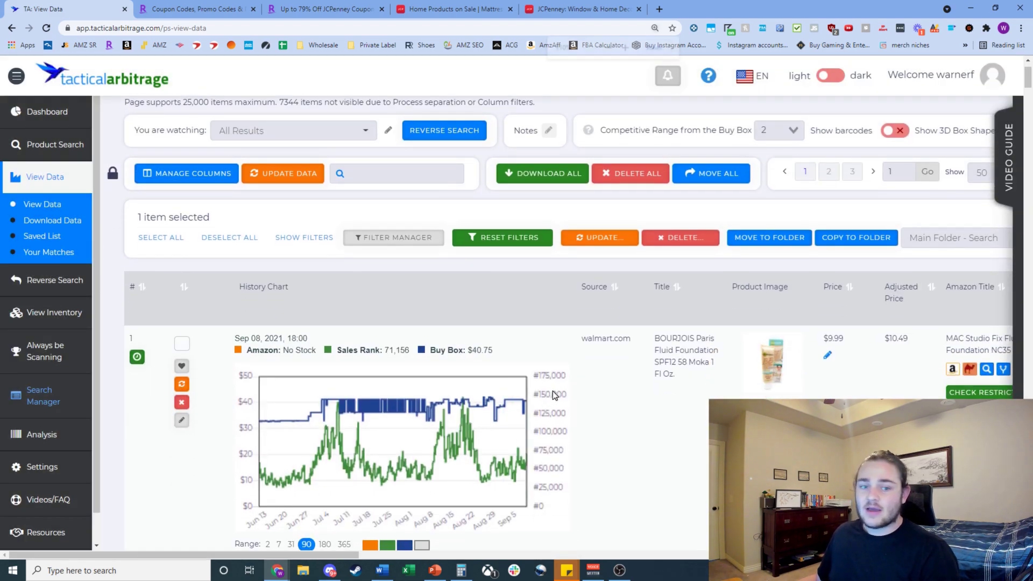
key(ctrl+minus)
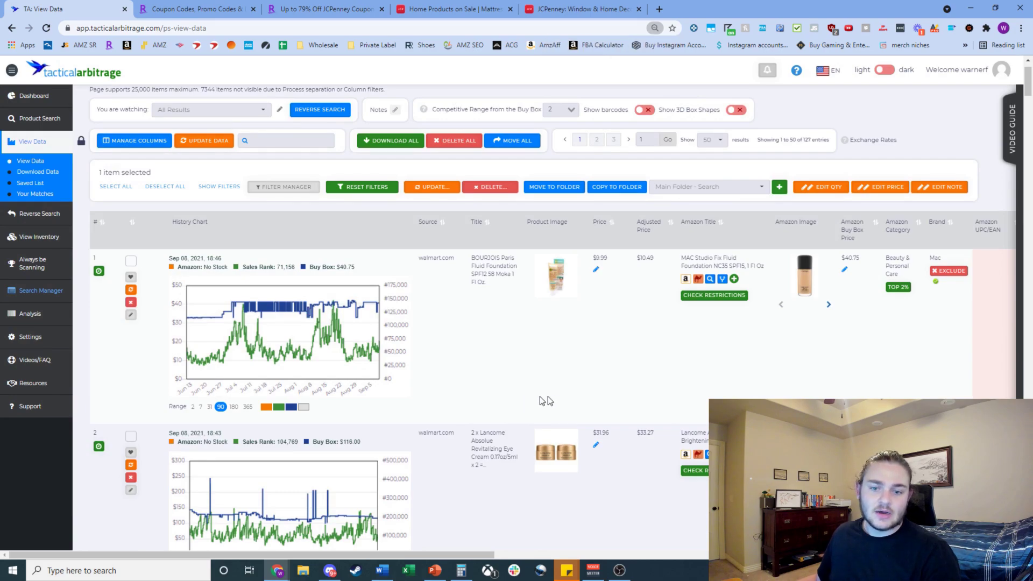
scroll(525, 420, right, 1)
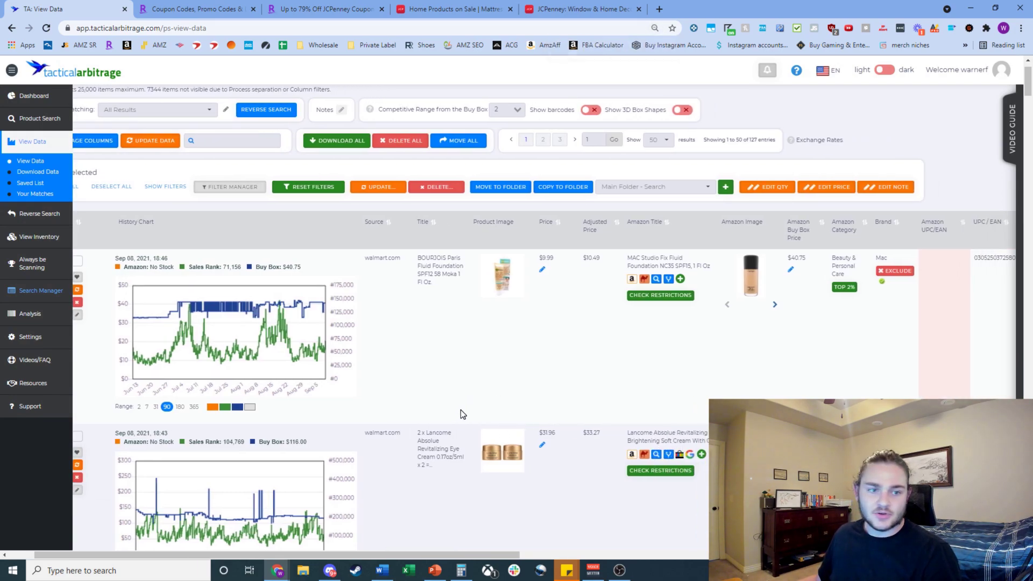
key(ctrl+minus)
scroll(440, 402, left, 1)
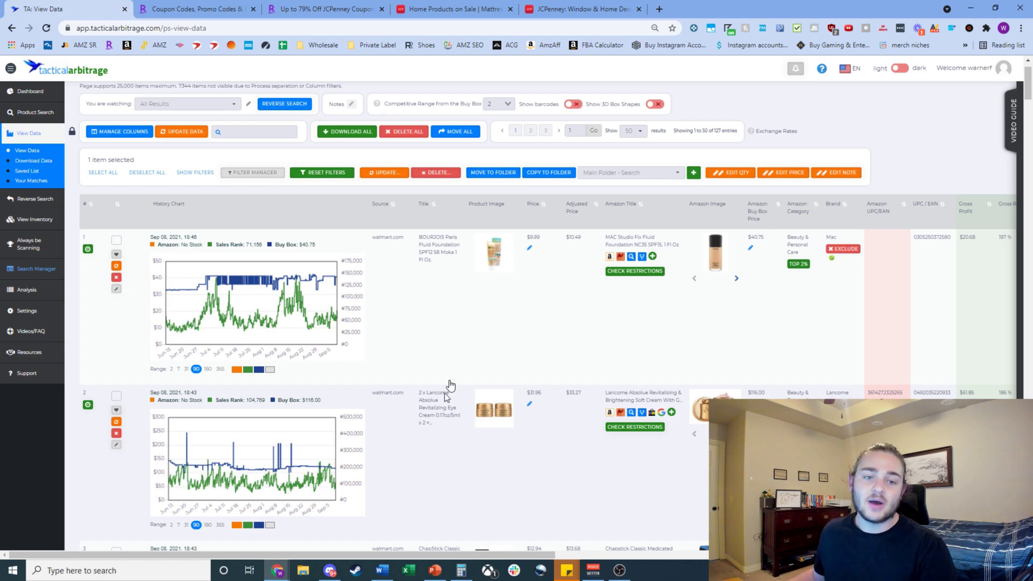
scroll(462, 409, down, 3)
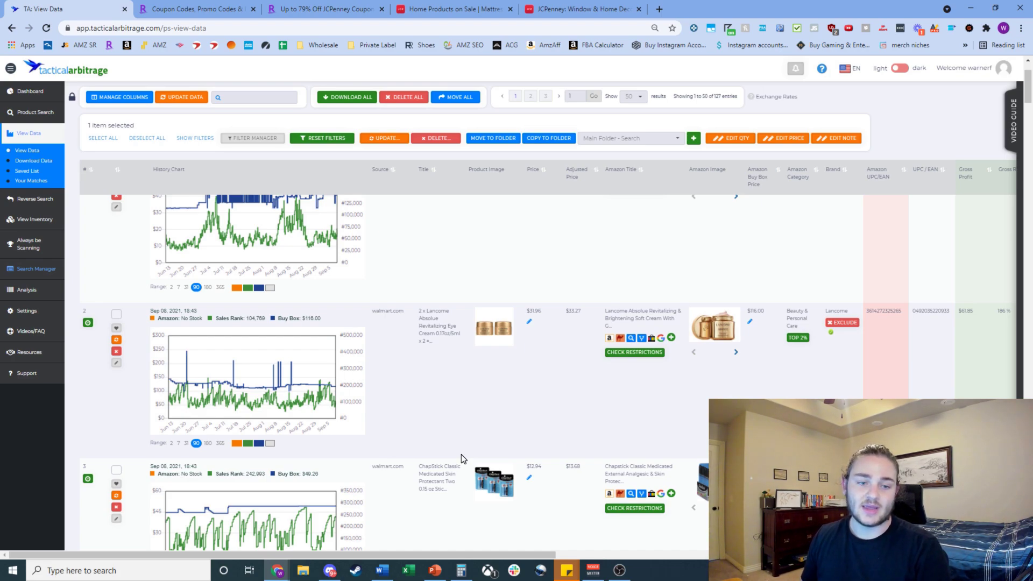
scroll(509, 420, up, 2)
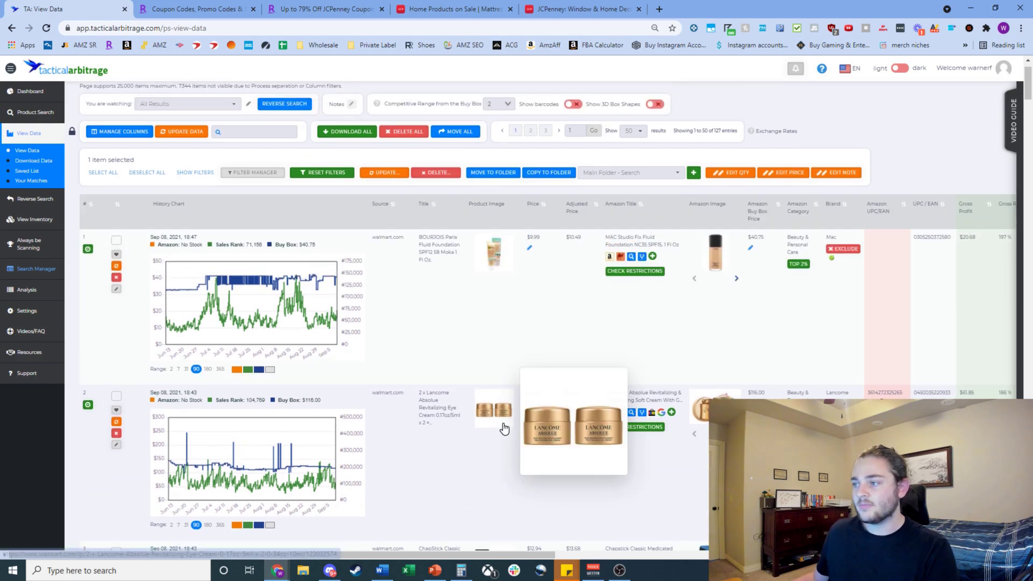
scroll(503, 428, up, 1)
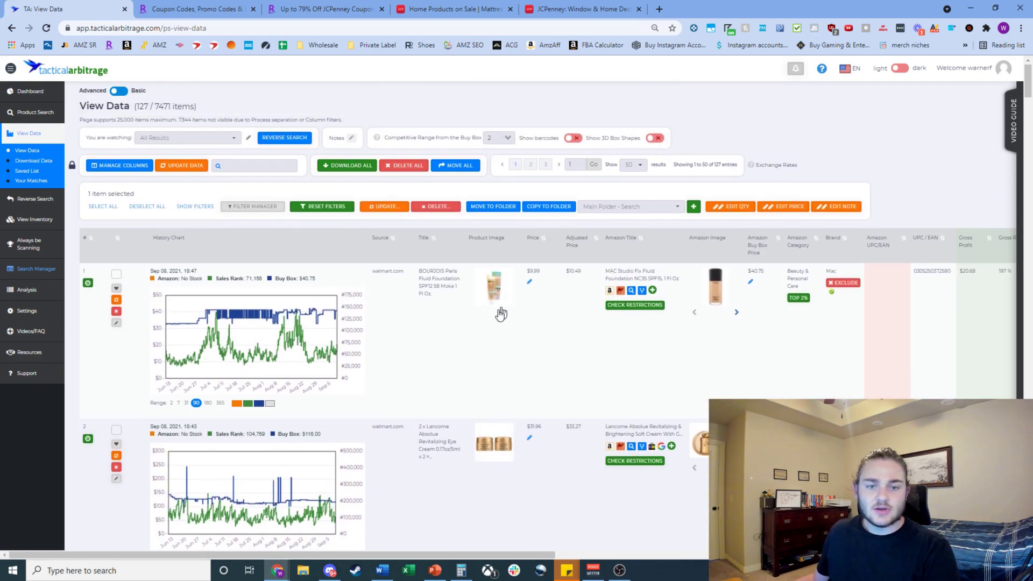
scroll(538, 323, down, 4)
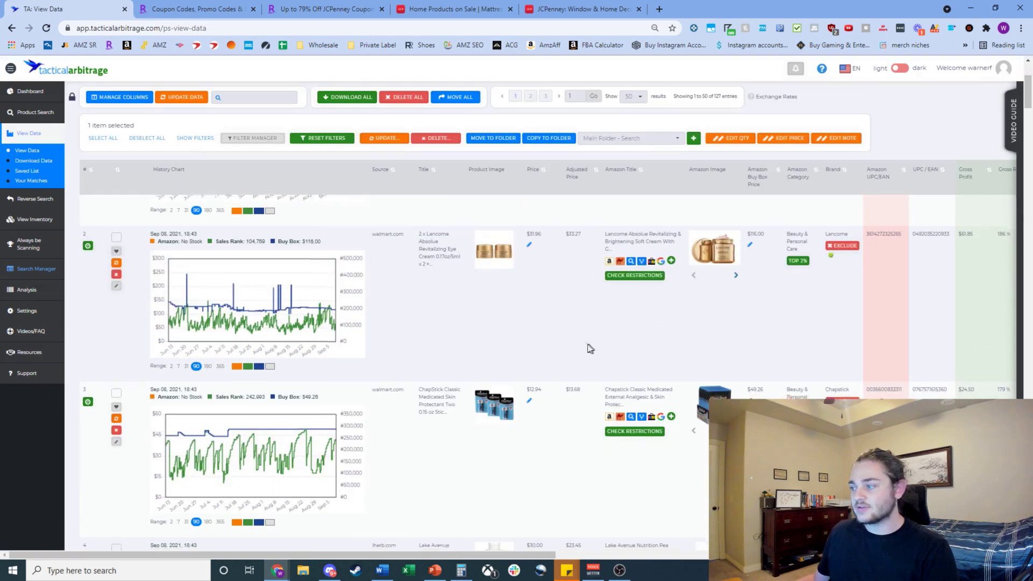
scroll(700, 323, right, 2)
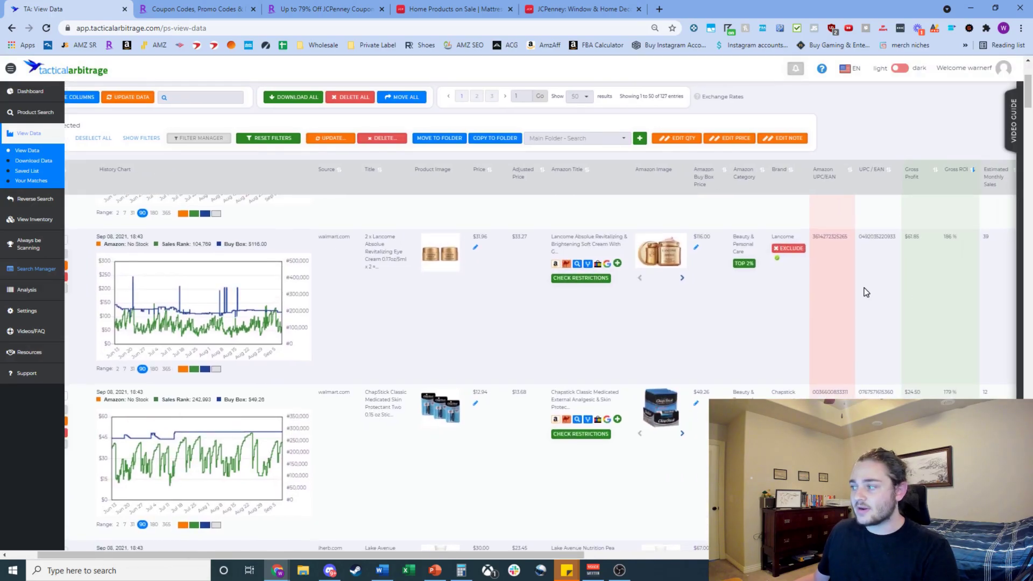
scroll(850, 301, down, 10)
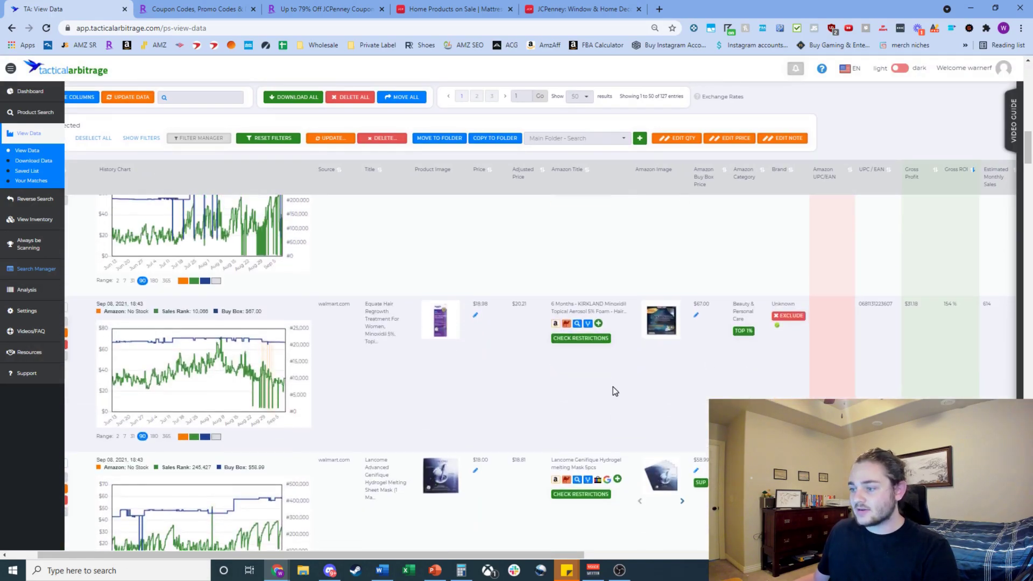
scroll(615, 391, down, 10)
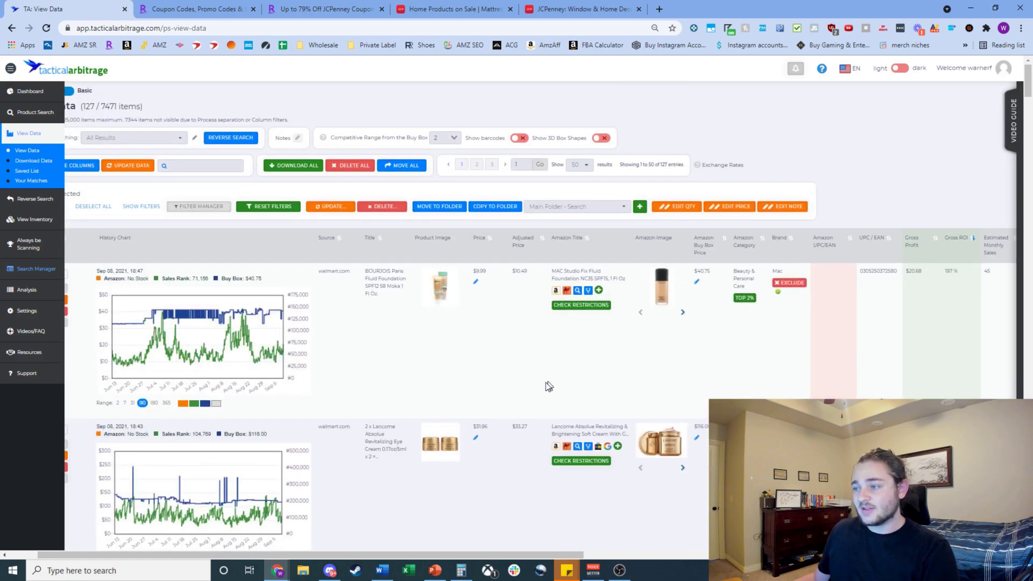
- Compare the Lancome and ChapStick source product images with those of their Amazon matches
scroll(537, 386, down, 1)
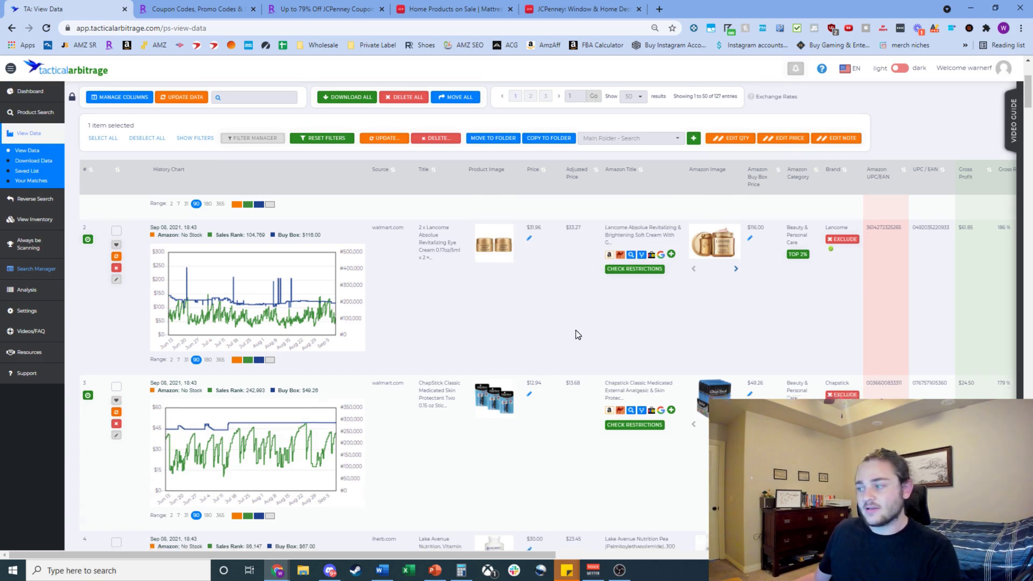
scroll(629, 334, down, 2)
mouse_move(716, 294)
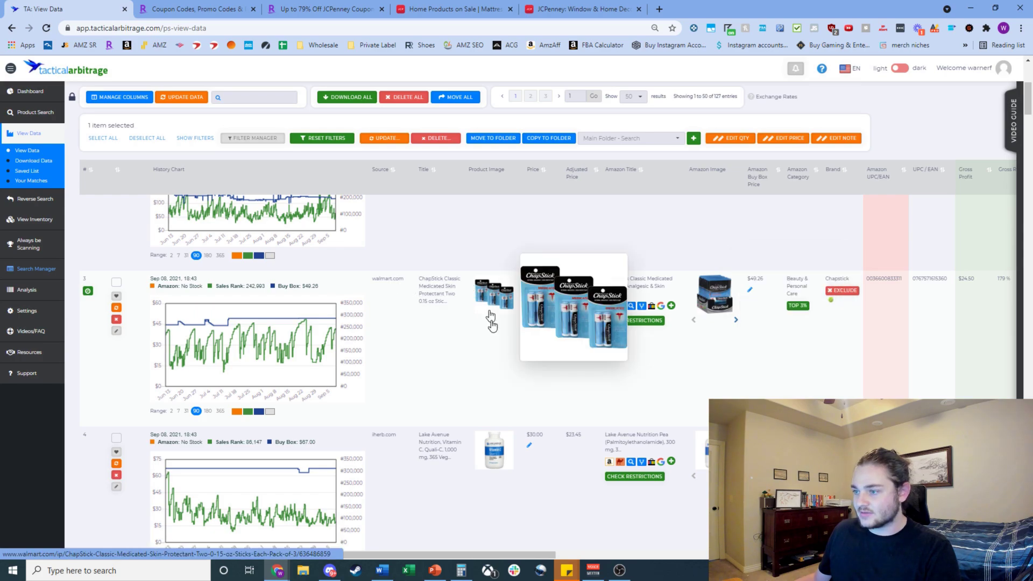
scroll(518, 447, down, 2)
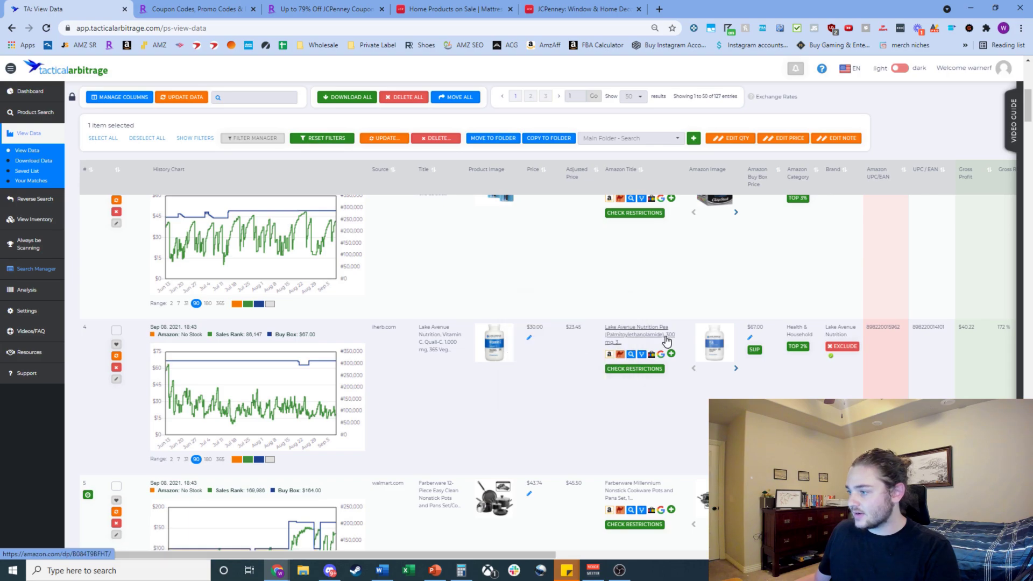
- Open the Amazon listing matched to the Lake Avenue Nutrition Vitamin C result in a new tab and switch to it
middle_click(686, 344)
mouse_move(508, 340)
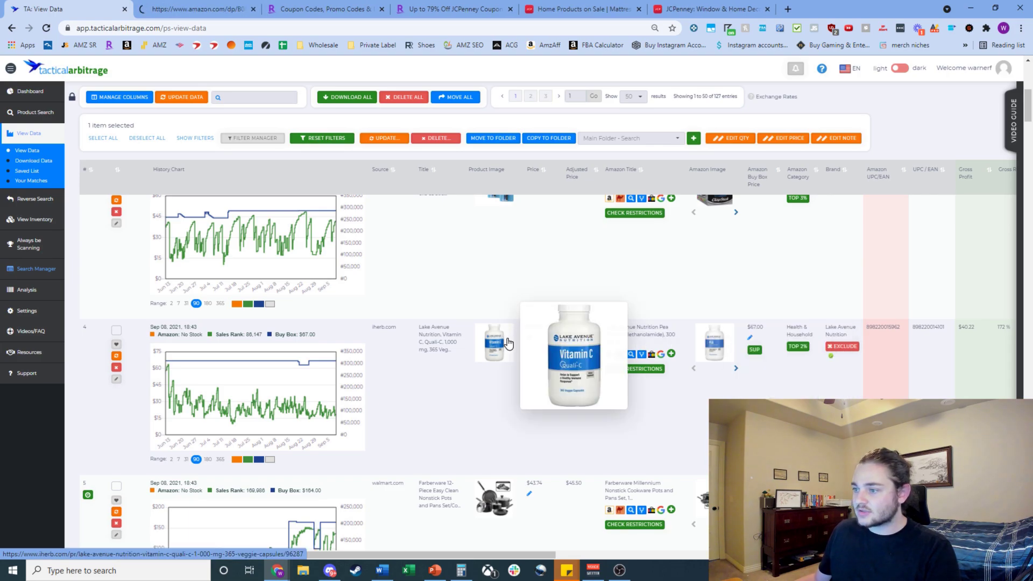
click(226, 9)
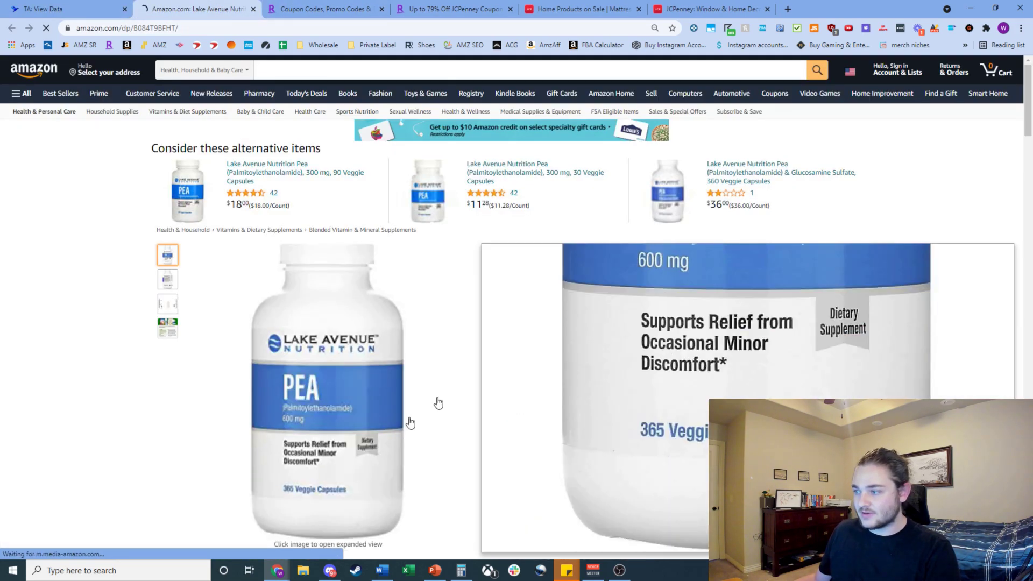
- Examine the Lake Avenue Nutrition Pea listing's details, its restriction, hazmat and meltable status, and whether it can be sold
scroll(673, 451, down, 3)
scroll(667, 447, down, 4)
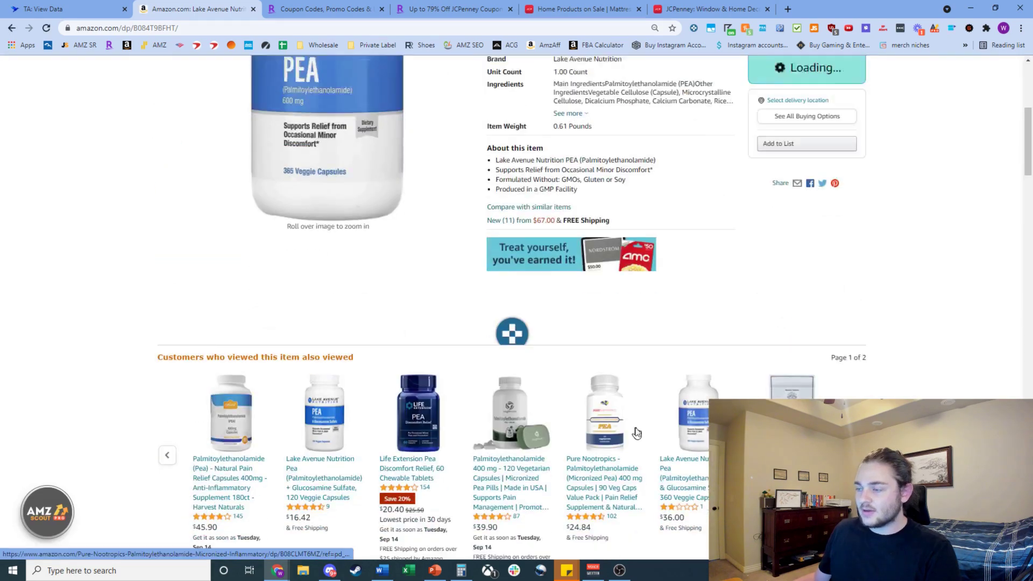
scroll(638, 433, up, 4)
scroll(700, 355, down, 4)
scroll(706, 336, up, 6)
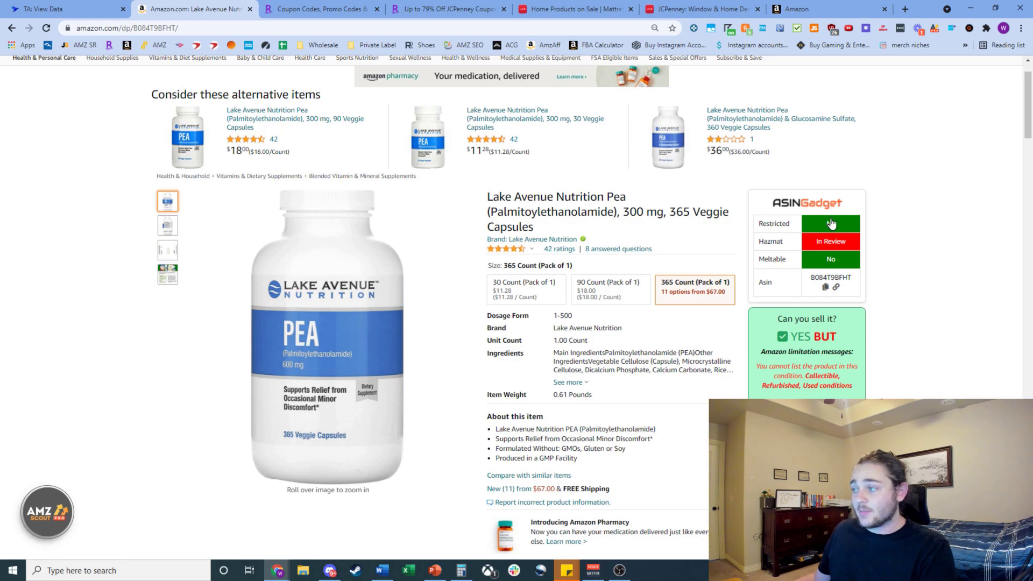
scroll(624, 349, down, 2)
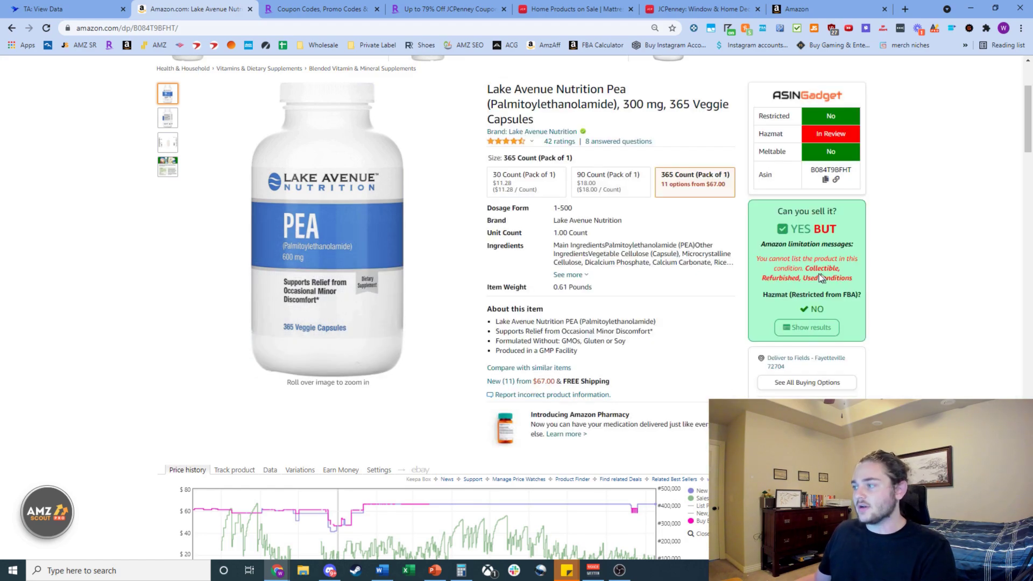
- Review the listing's price and sales rank history and show its Buy Box Statistics data
scroll(670, 375, down, 3)
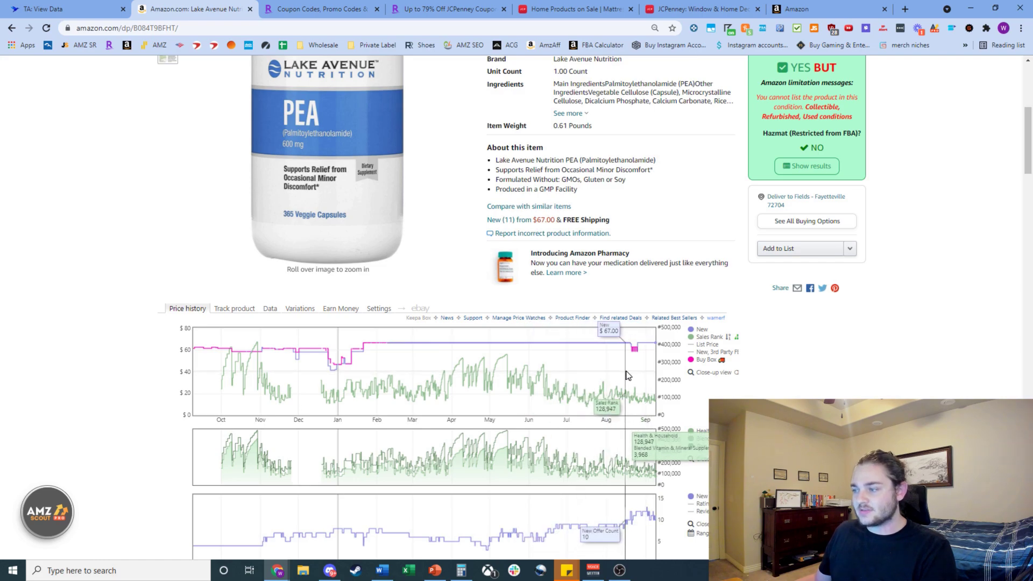
click(271, 310)
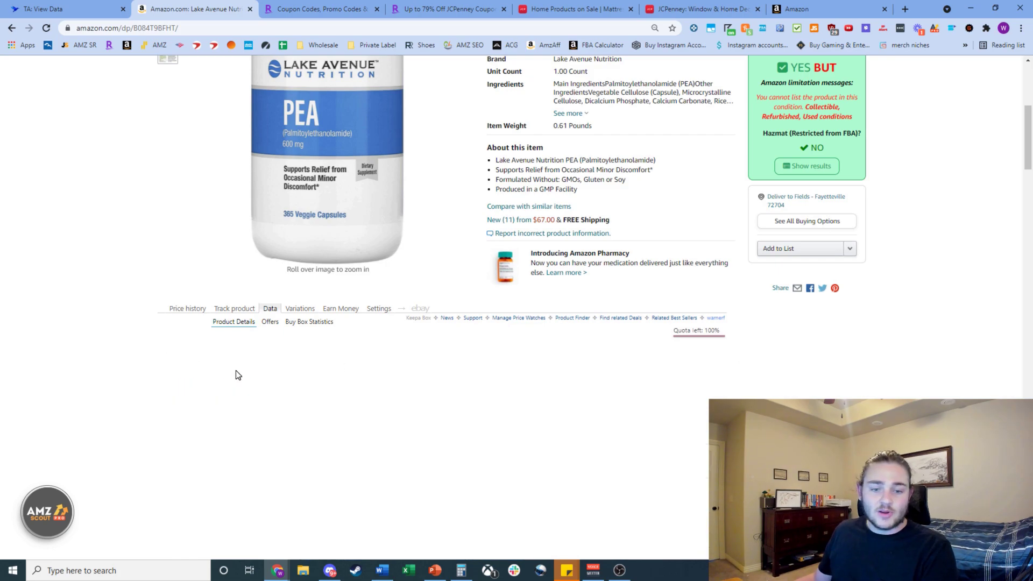
click(318, 323)
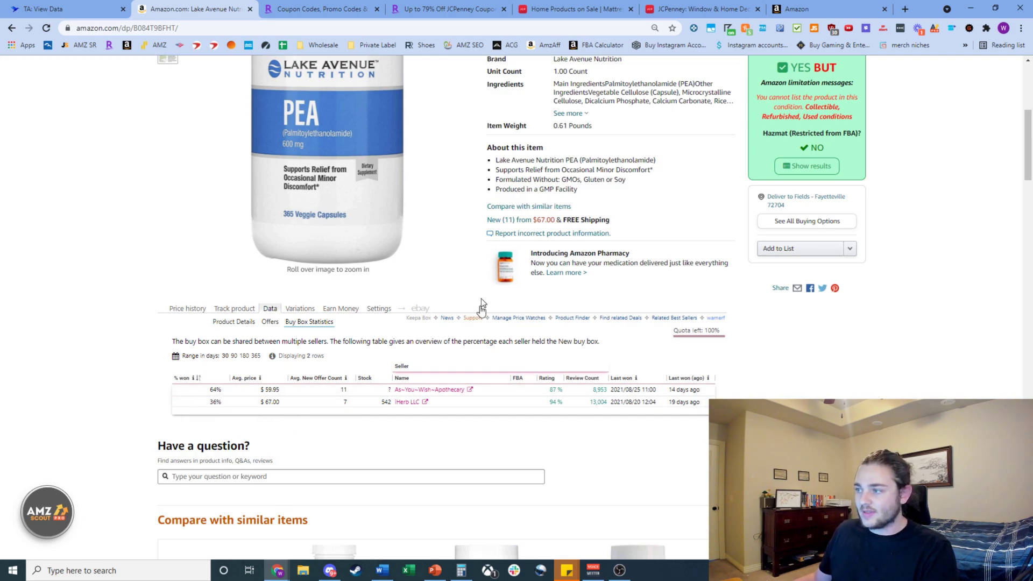
- Open the listing's new offers in a separate tab, review each seller's price and stock, and close the offer list
middle_click(522, 207)
click(319, 5)
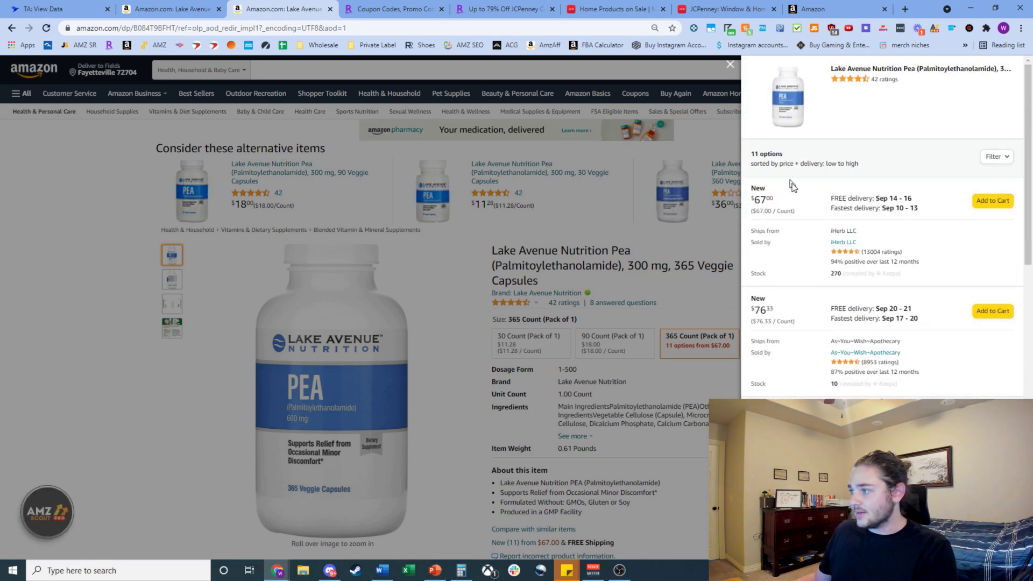
scroll(792, 185, down, 10)
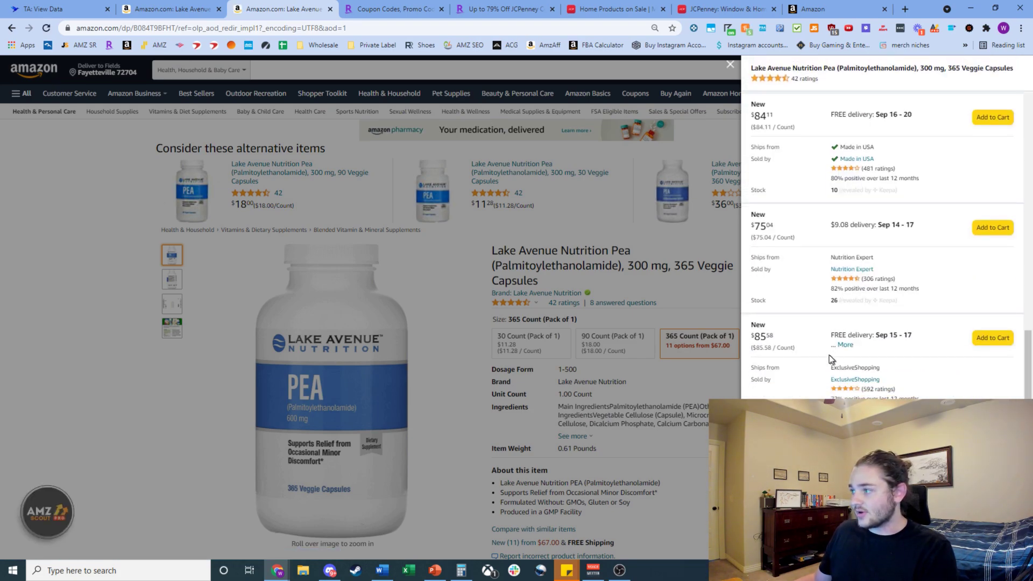
scroll(640, 376, down, 2)
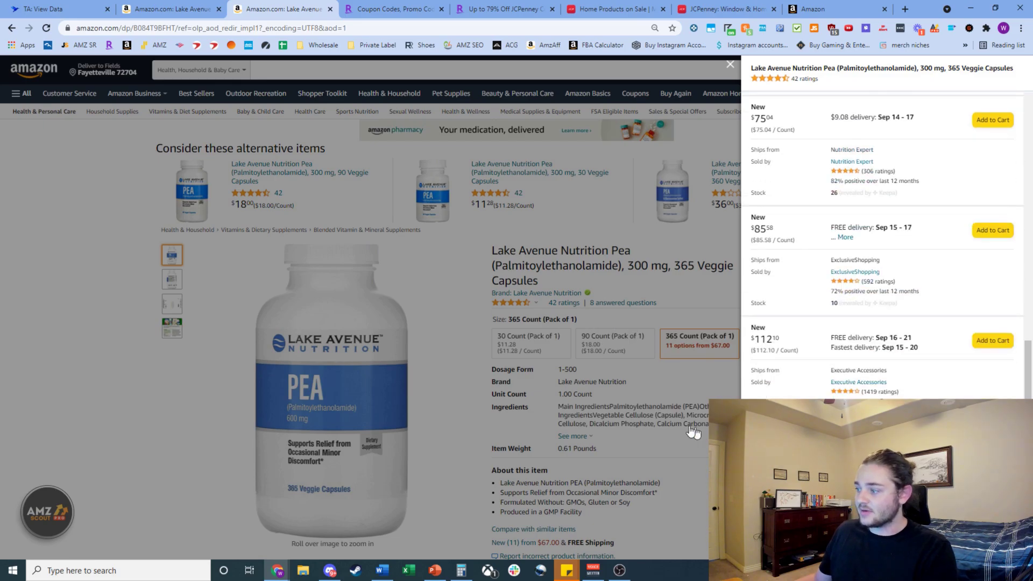
click(681, 389)
- Open the Lake Avenue Nutrition Vitamin C source product on iHerb and check it against the Amazon PEA listing
click(173, 9)
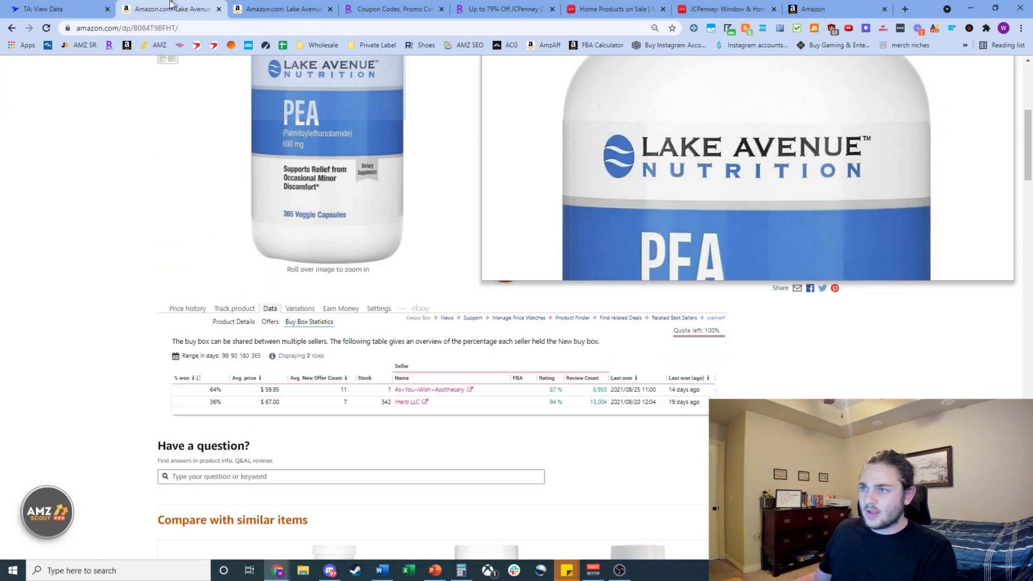
click(93, 8)
click(433, 349)
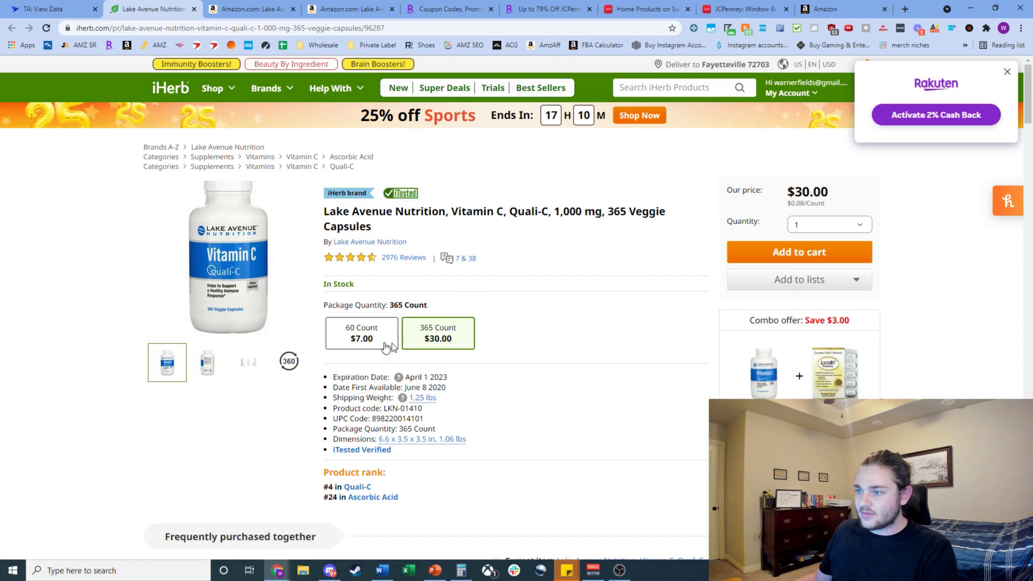
click(354, 8)
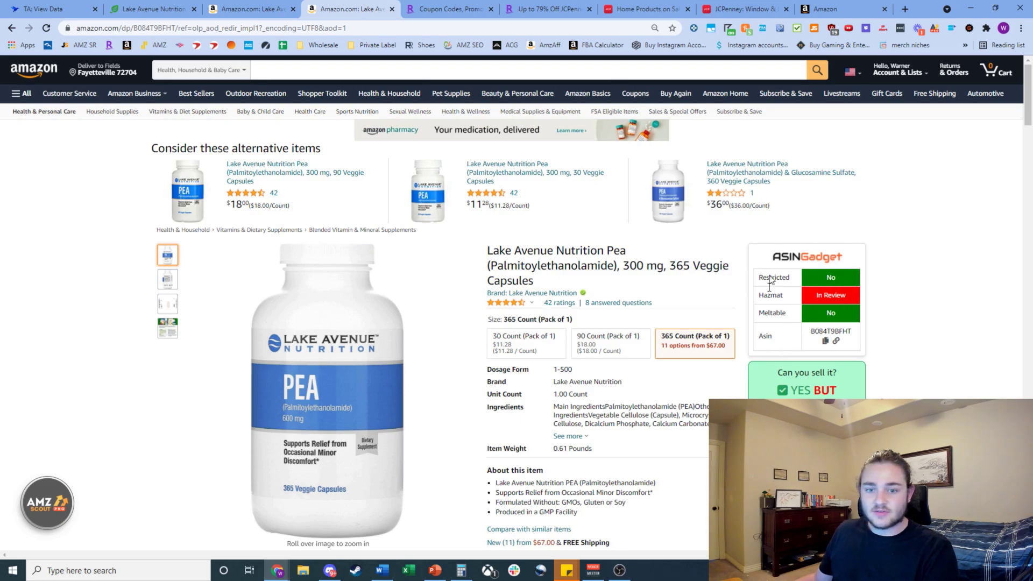
scroll(807, 334, down, 3)
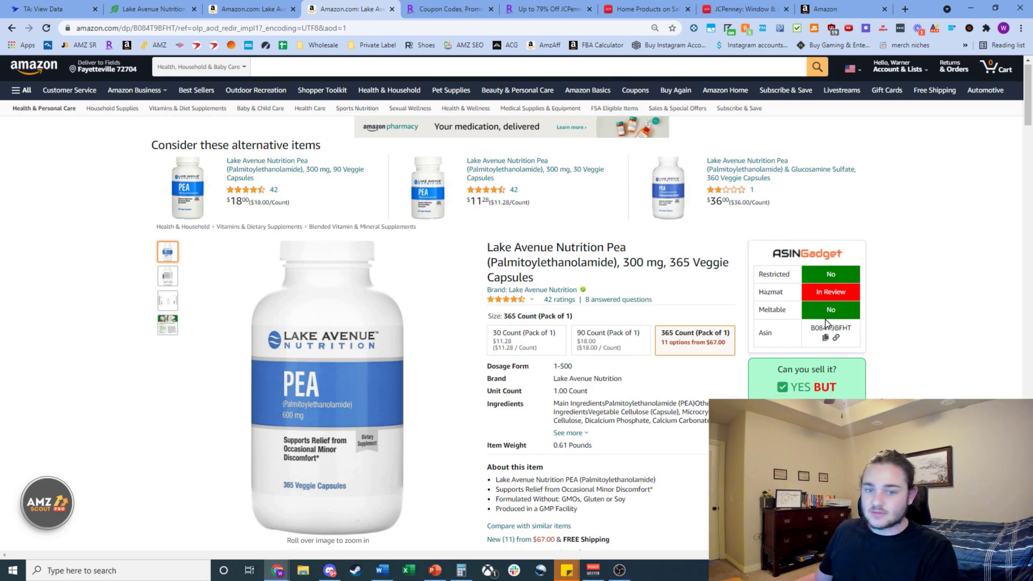